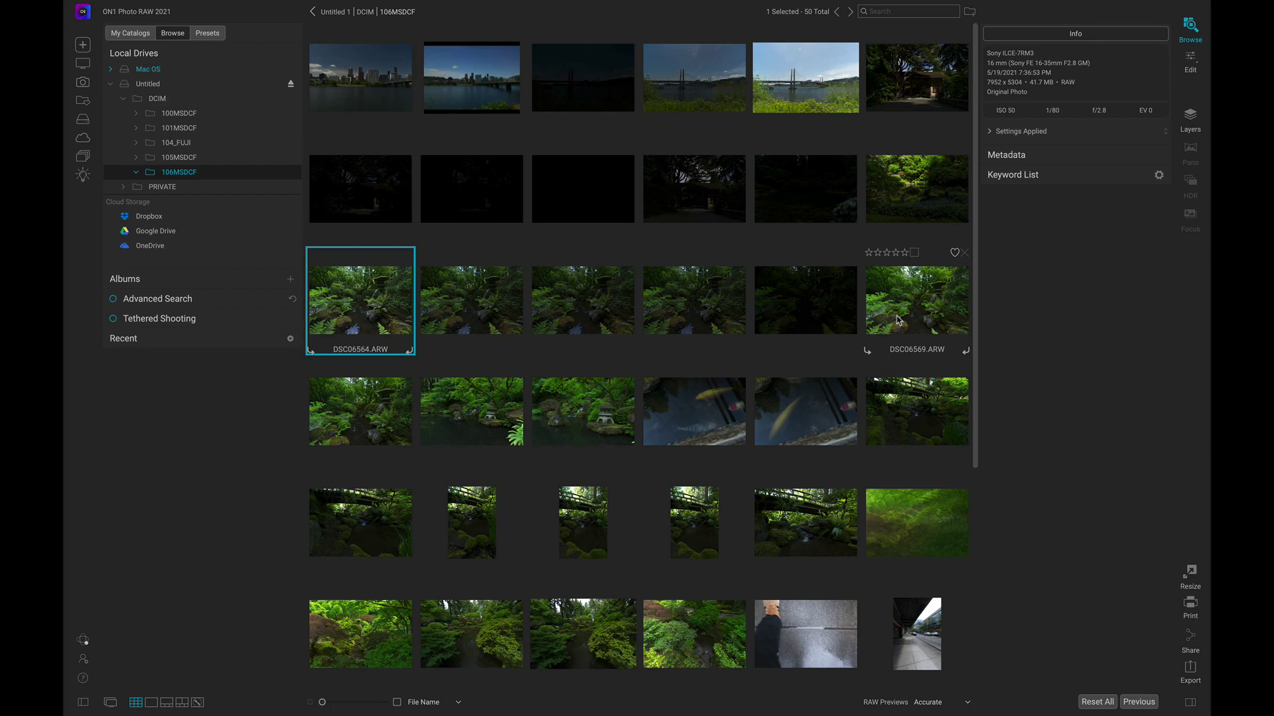
Compare photos DSC06564–DSC06569, brighten shadows to 19, and list the print sharpening types
left_click(898, 319, "shift")
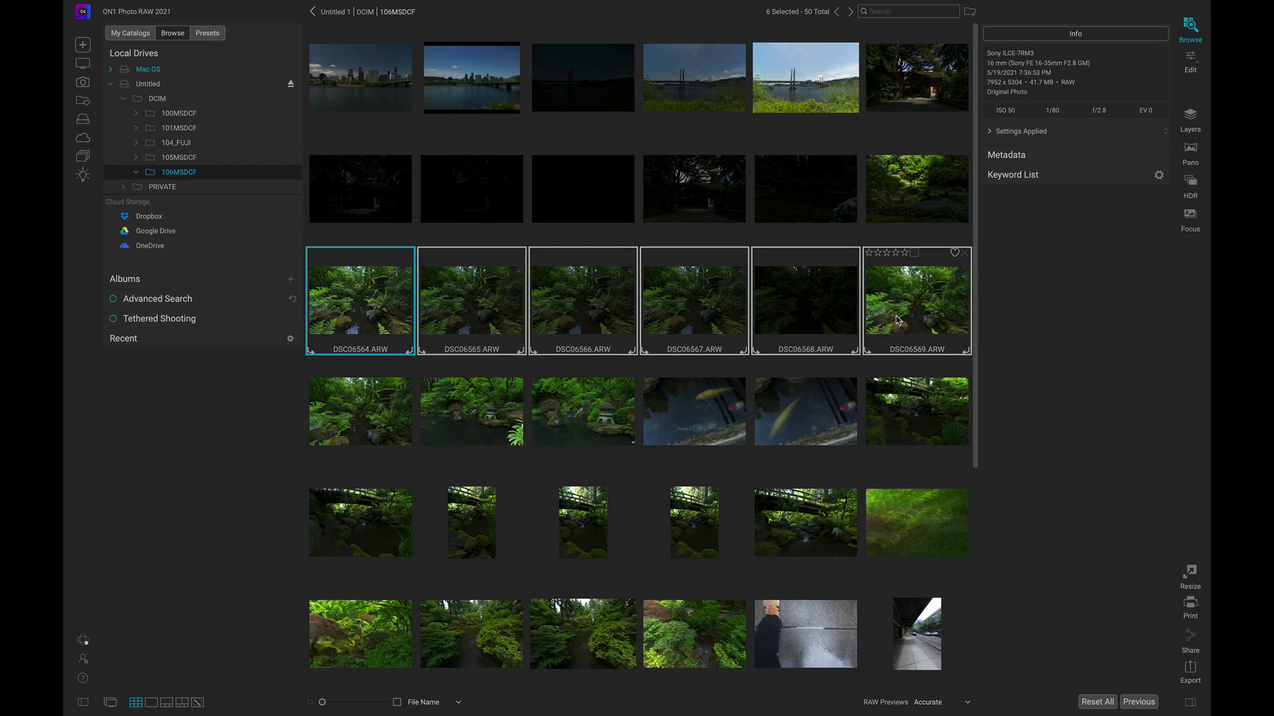
key("c")
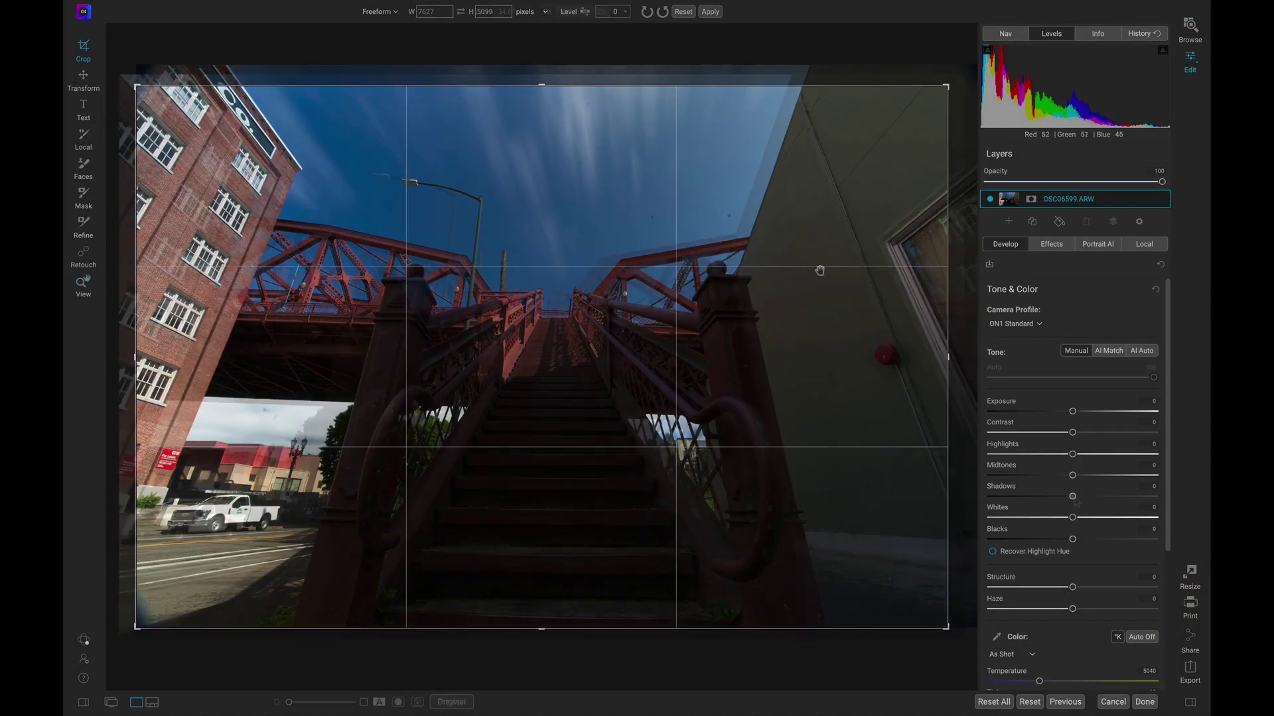
key("Return")
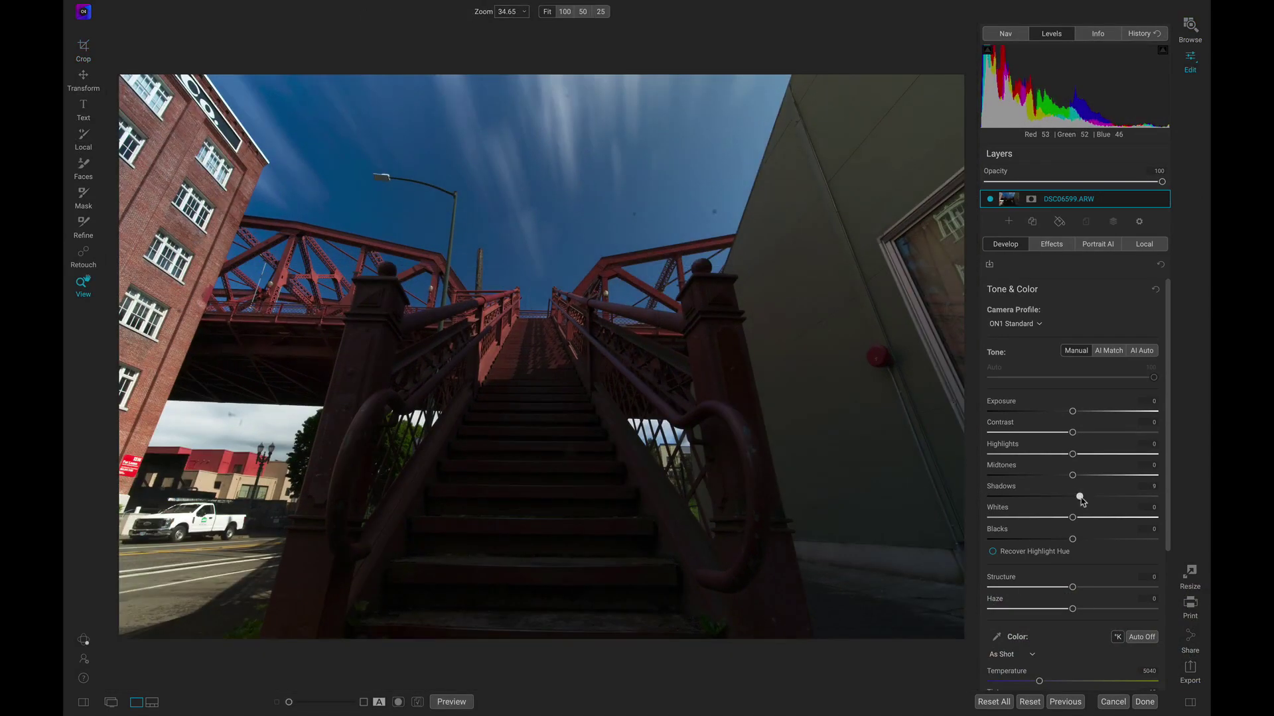
left_click_drag(1072, 496, 1087, 497)
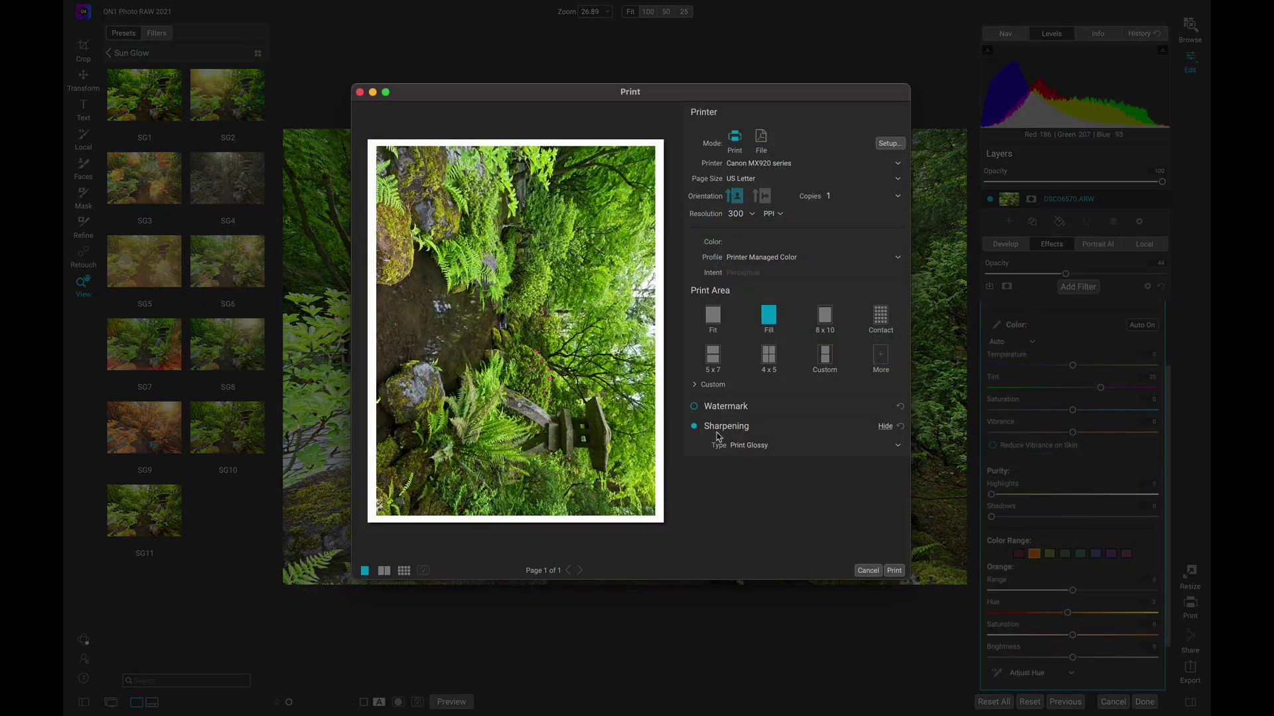
left_click(742, 444)
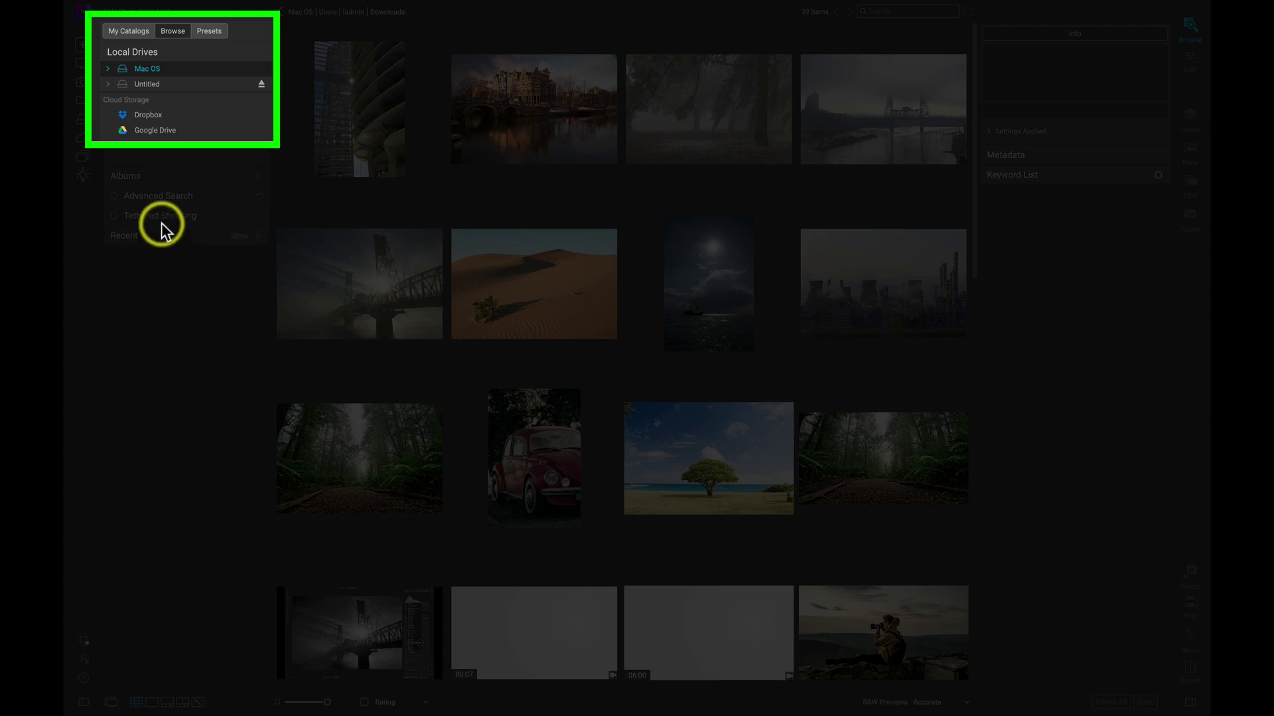
Show the Untitled card's DCIM and PRIVATE folders, then bring up the File menu
left_click(150, 85)
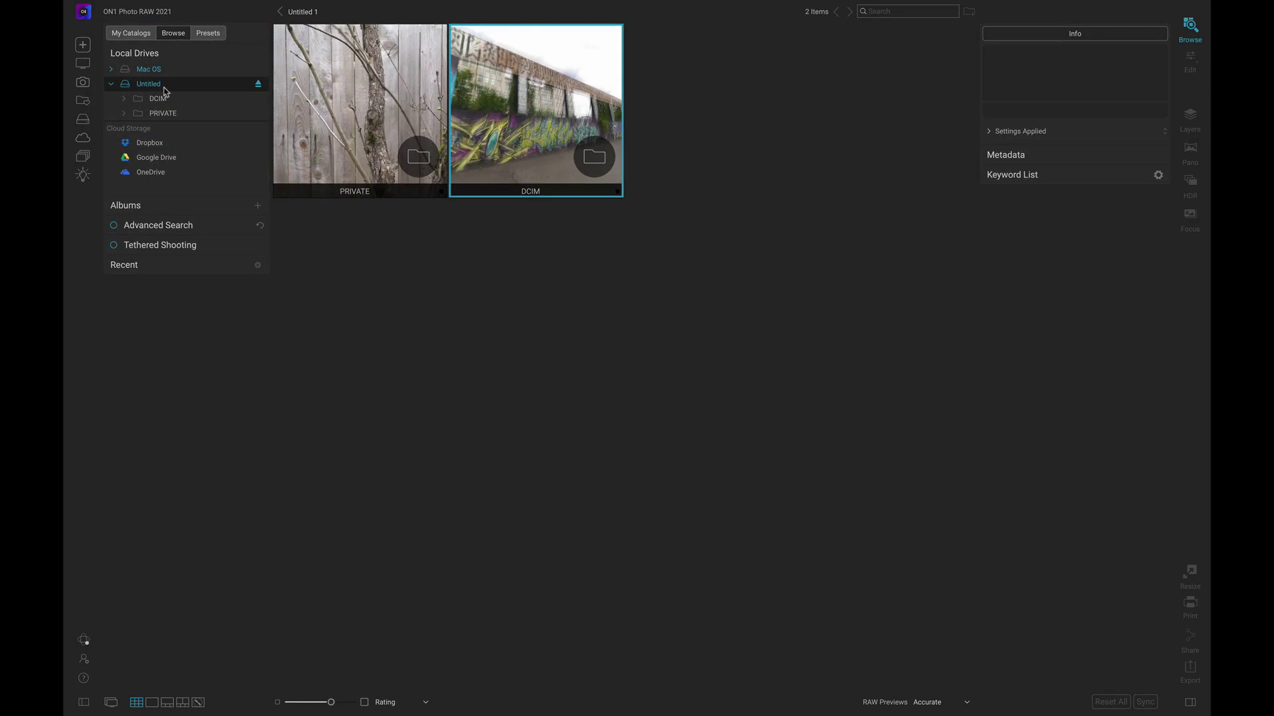
left_click(162, 86)
mouse_move(192, 8)
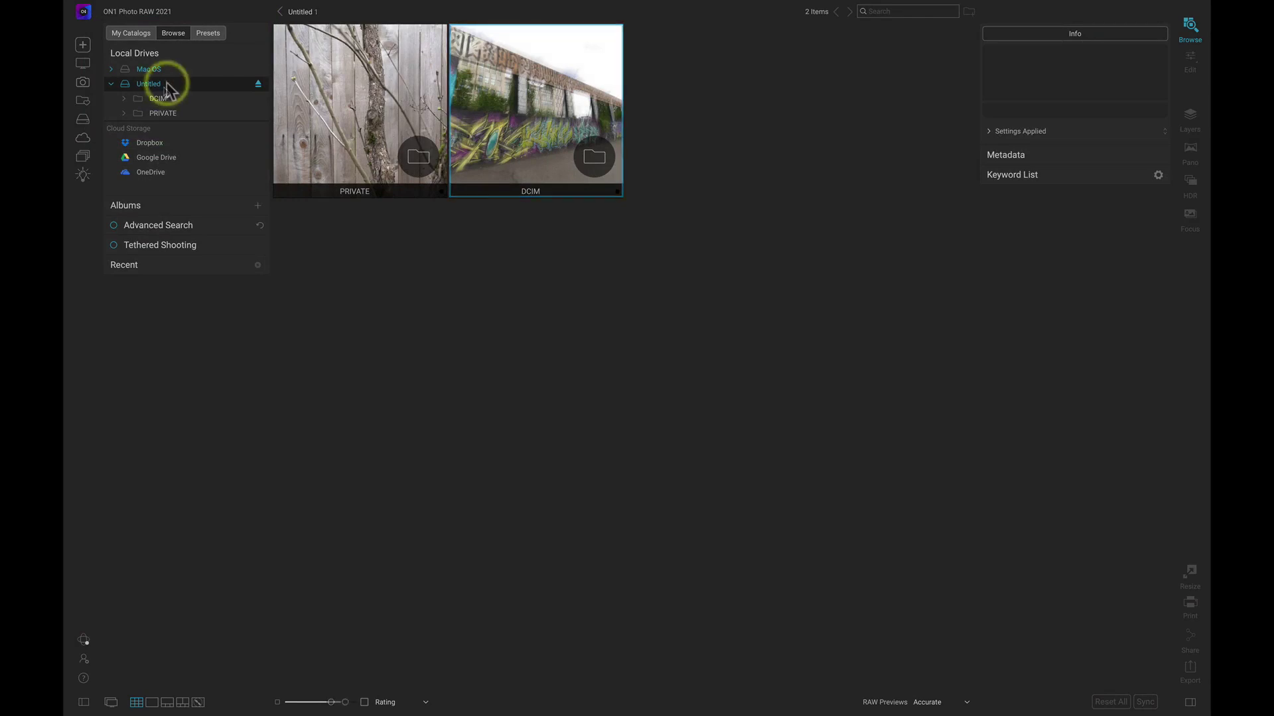
left_click(208, 8)
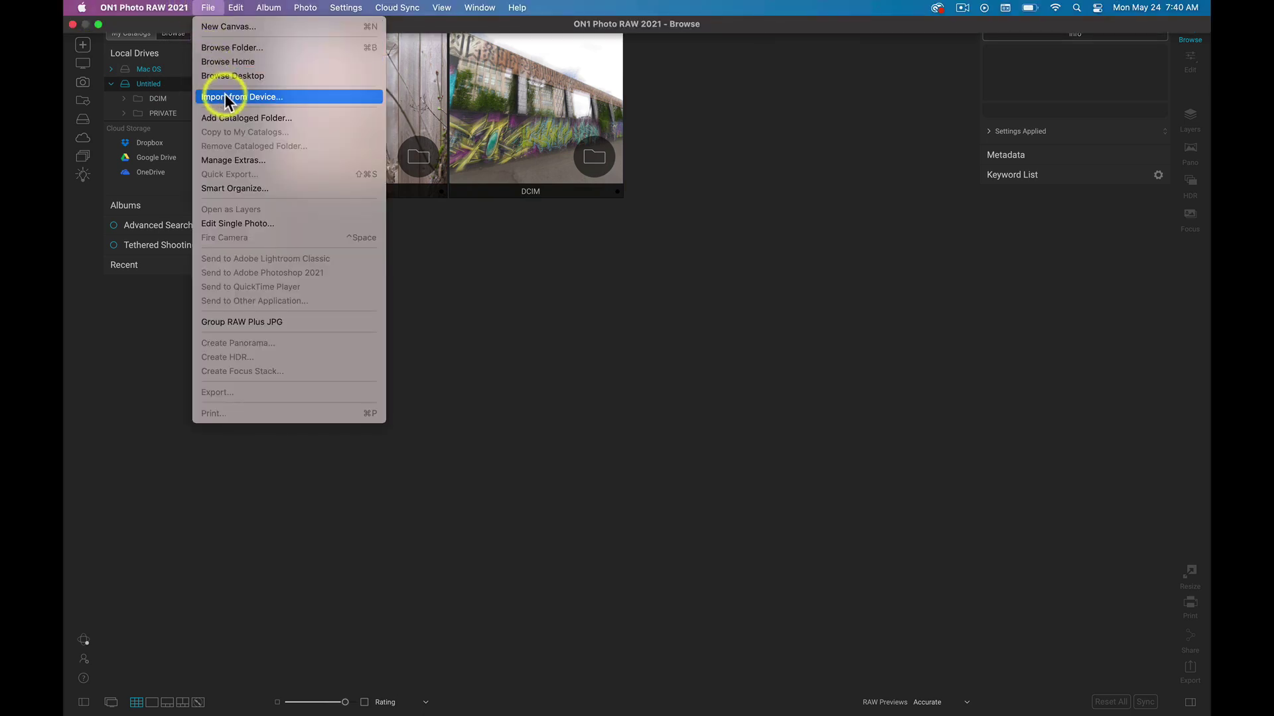
Start File > Import from Device for the memory card
left_click(286, 96)
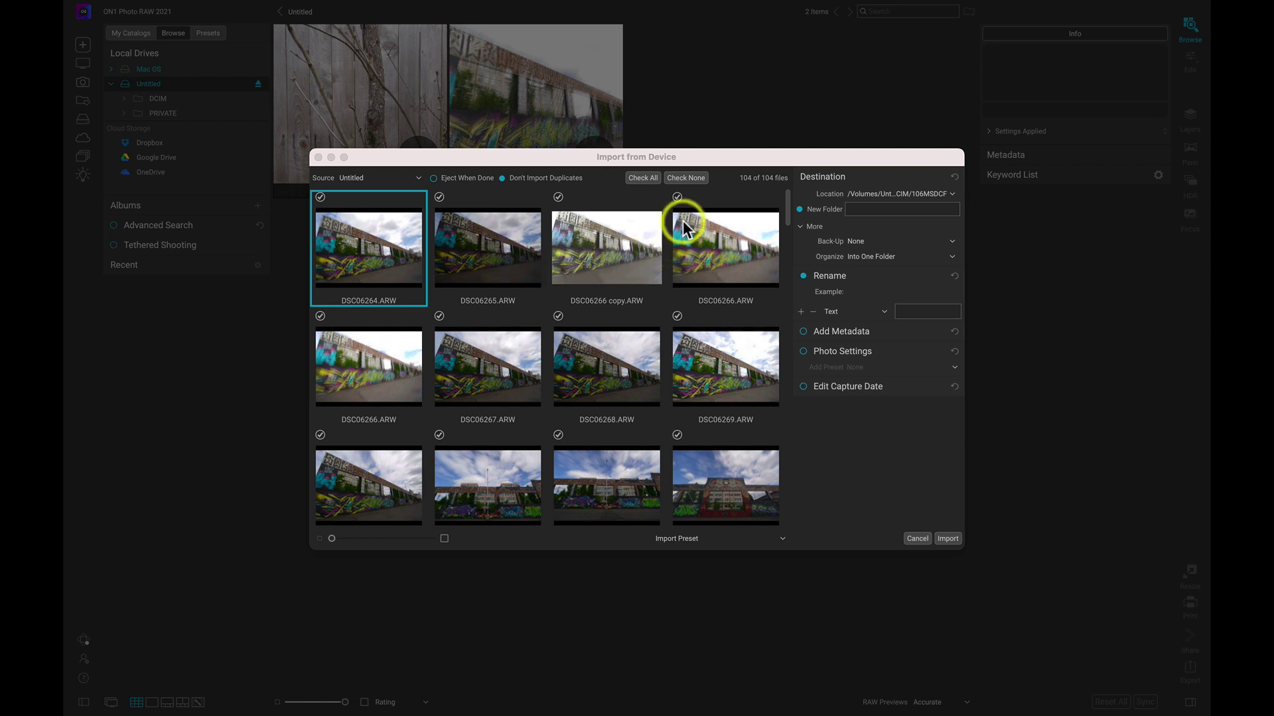
Uncheck all 104 card photos, then check the 50 selected garden and pond shots
left_click(697, 179)
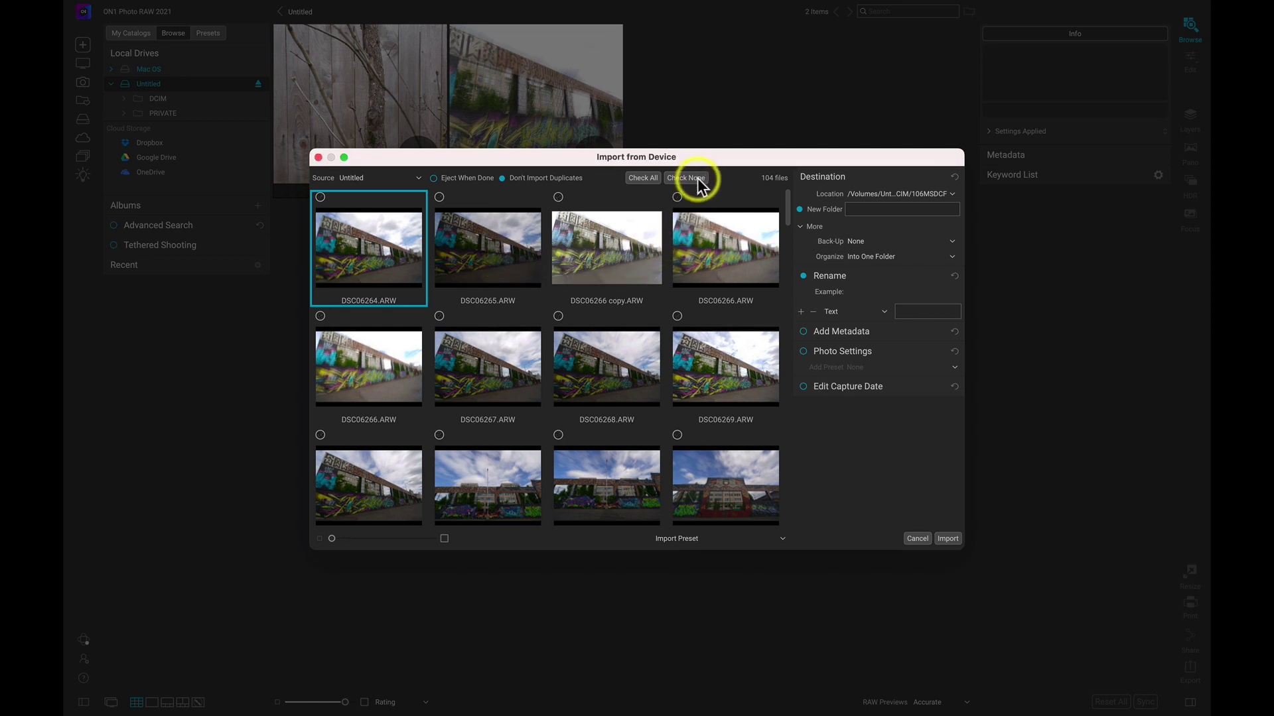
scroll(680, 228, "down", 3)
scroll(679, 228, "down", 3)
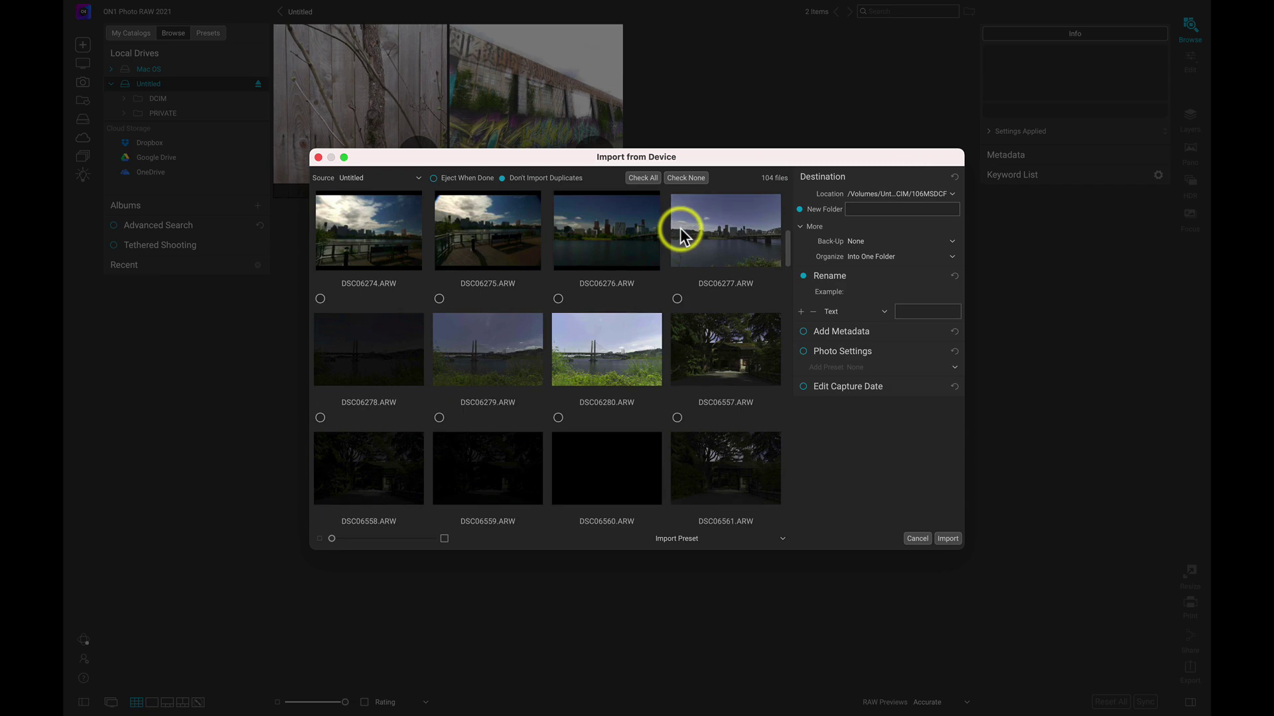
scroll(385, 374, "down", 5)
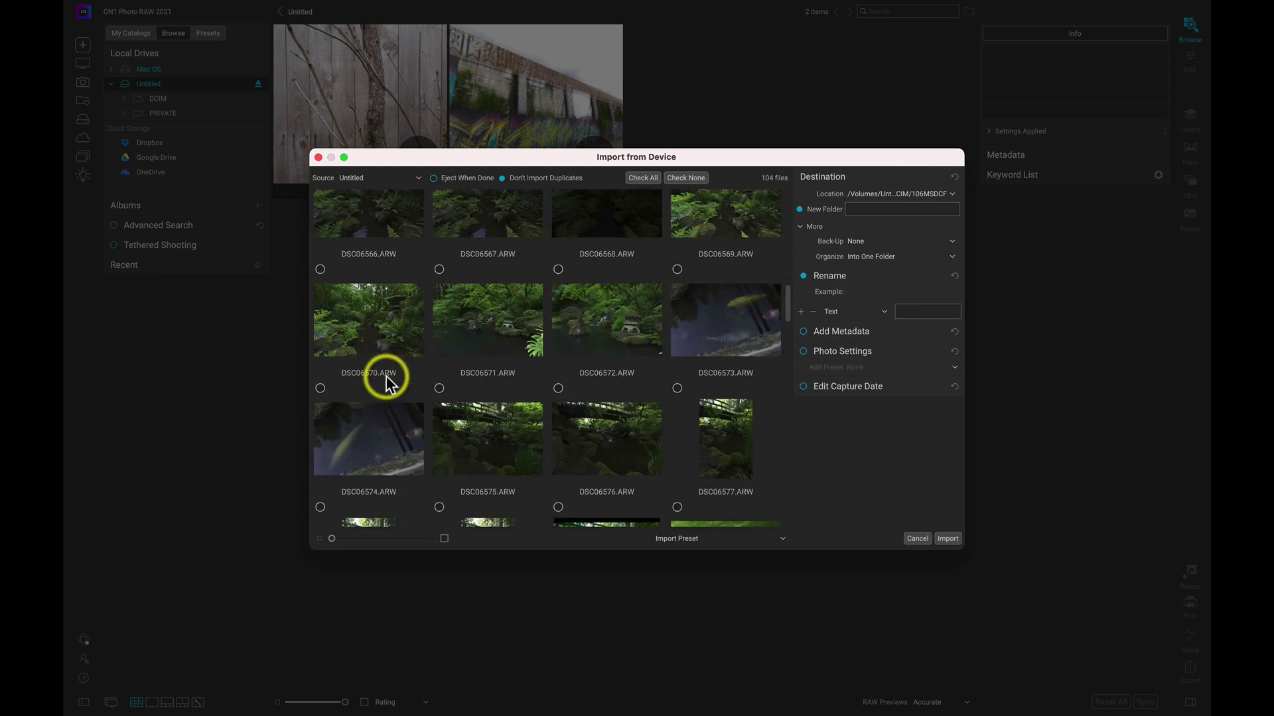
scroll(386, 375, "down", 5)
scroll(386, 374, "down", 3)
scroll(387, 375, "down", 2)
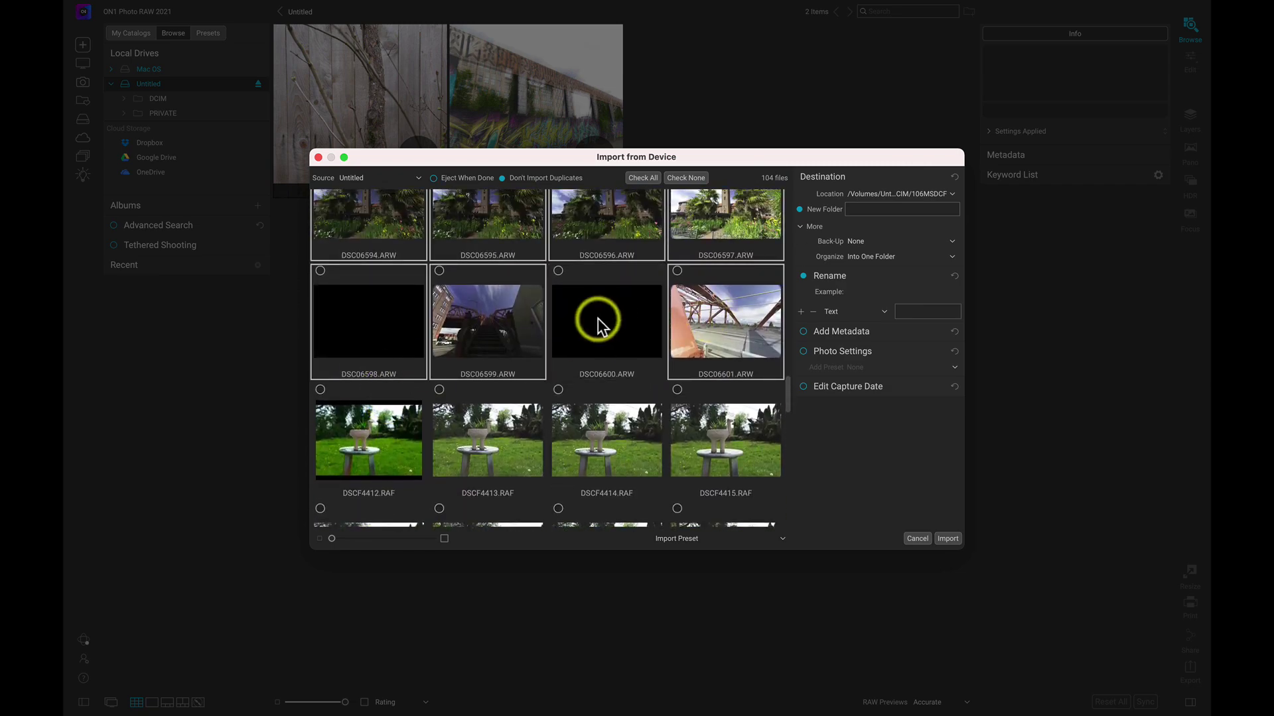
left_click(439, 270)
scroll(488, 296, "up", 2)
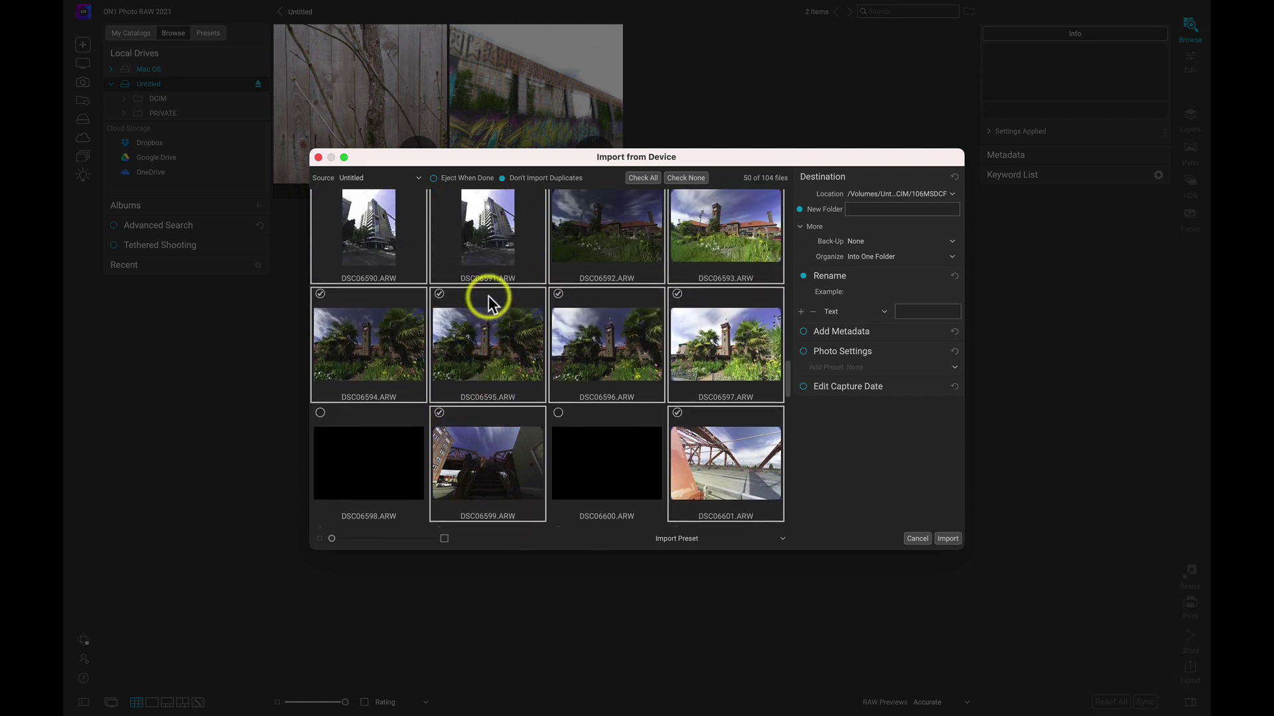
scroll(489, 295, "up", 2)
scroll(489, 296, "up", 3)
scroll(488, 295, "up", 2)
scroll(489, 295, "up", 1)
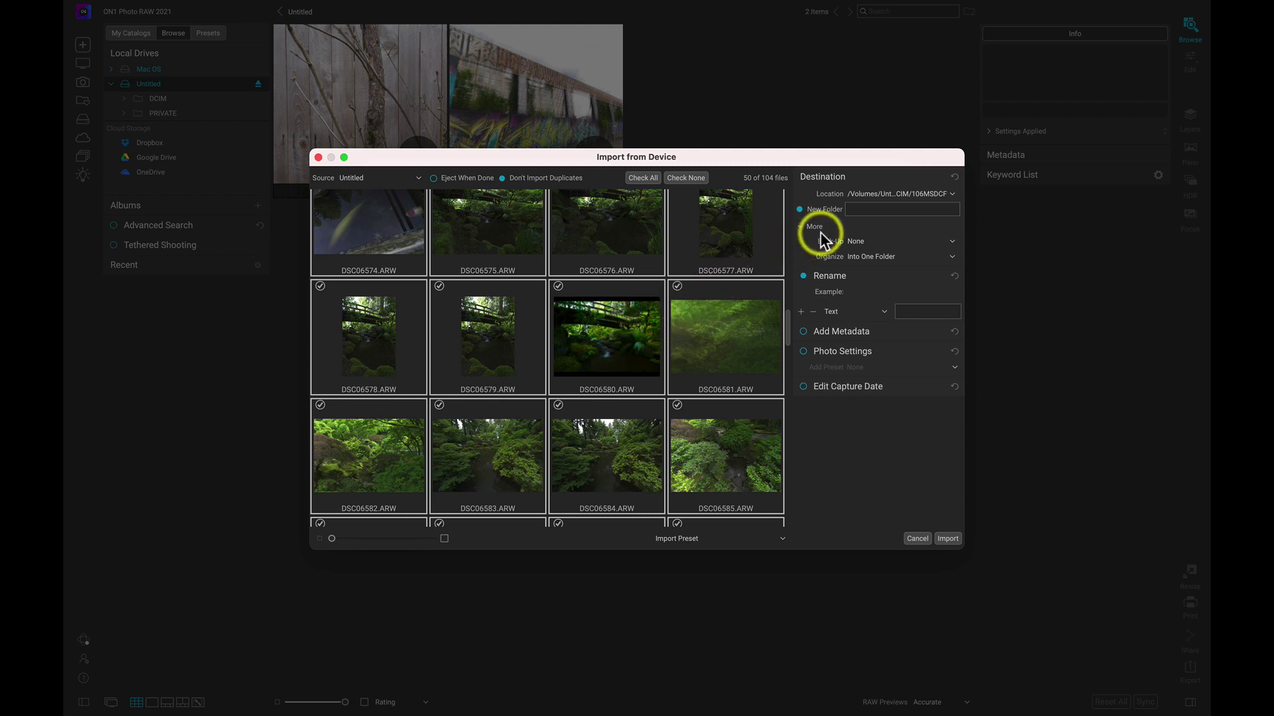
Create a 'Portland' folder in Pictures and choose it as the import location
left_click(898, 193)
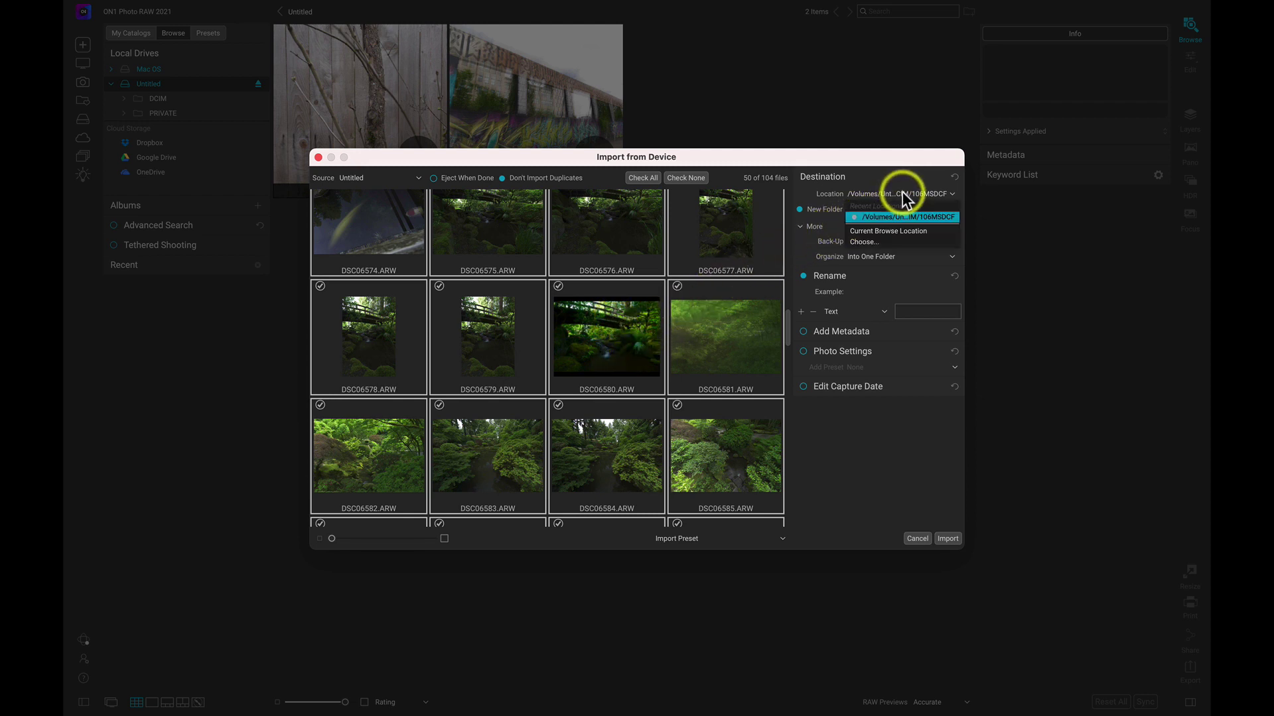
left_click(890, 244)
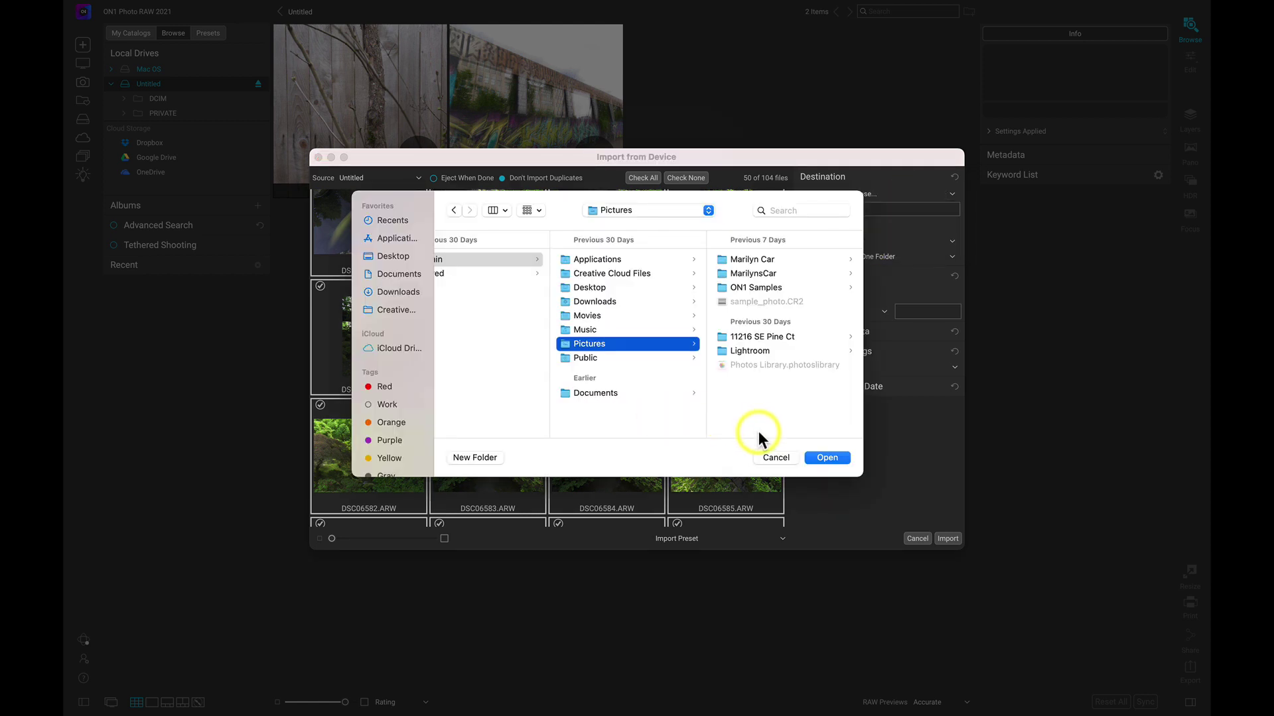
left_click(475, 453)
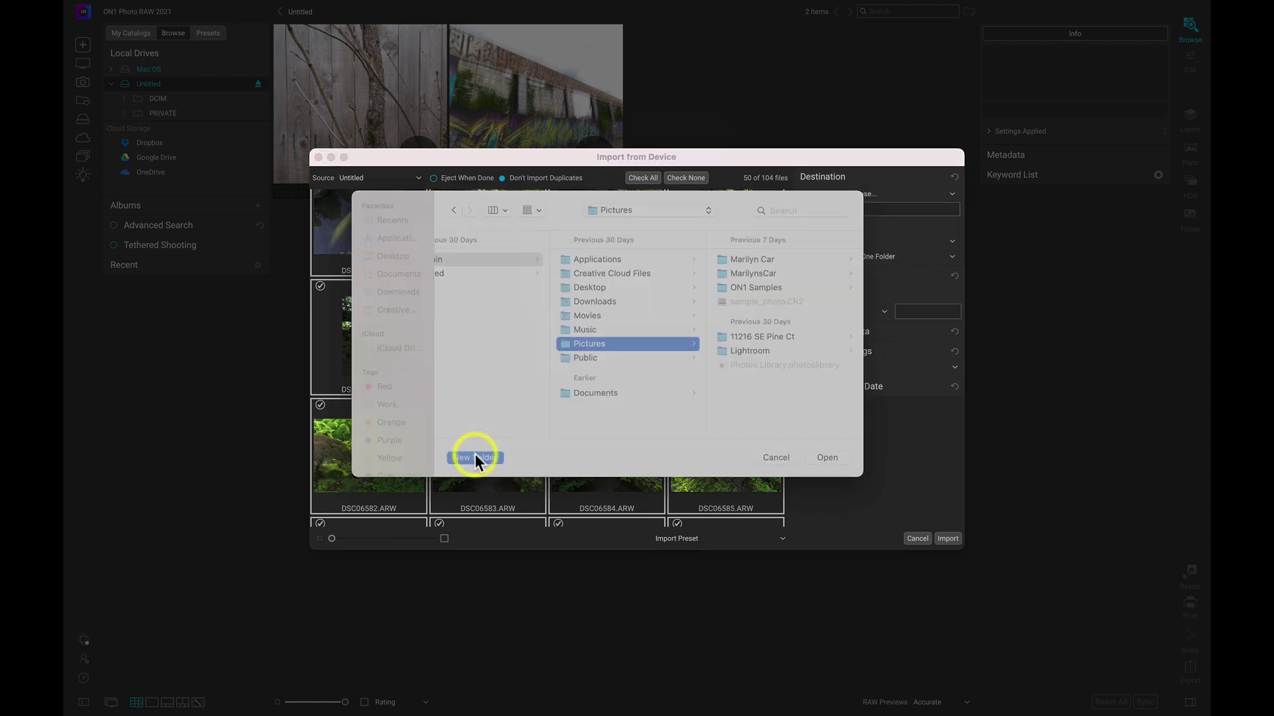
type("Portland")
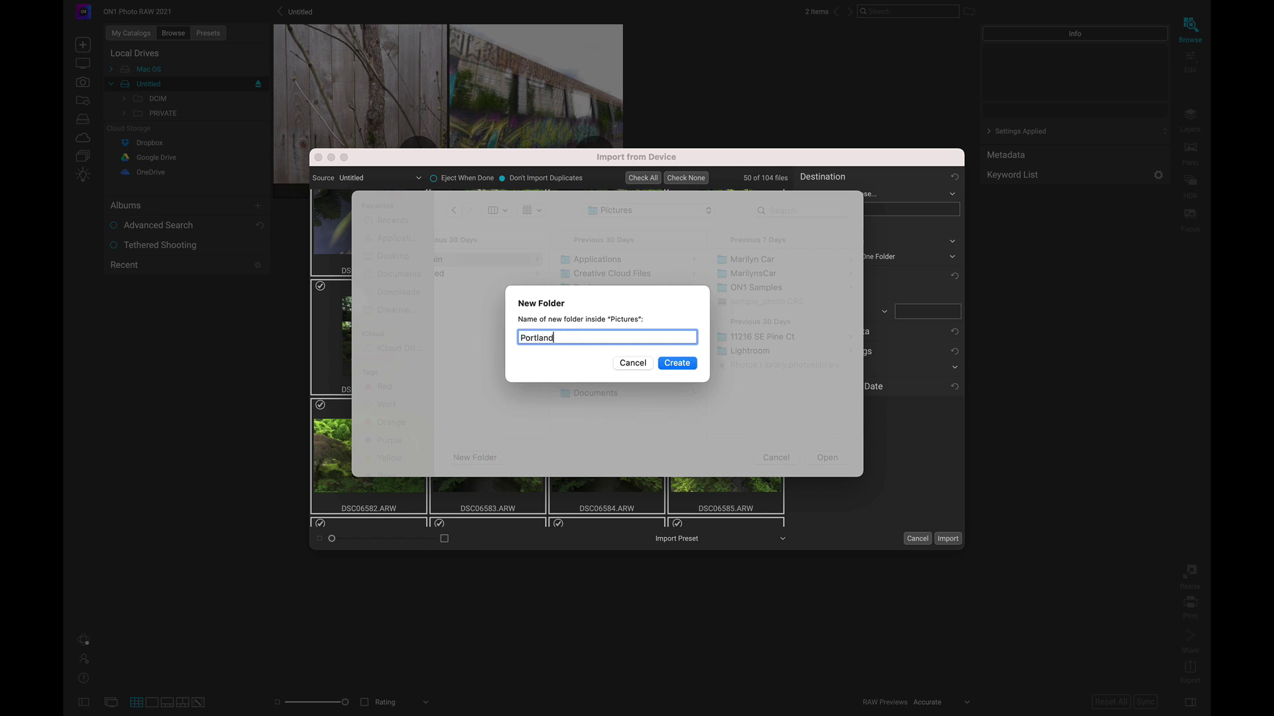
left_click(677, 363)
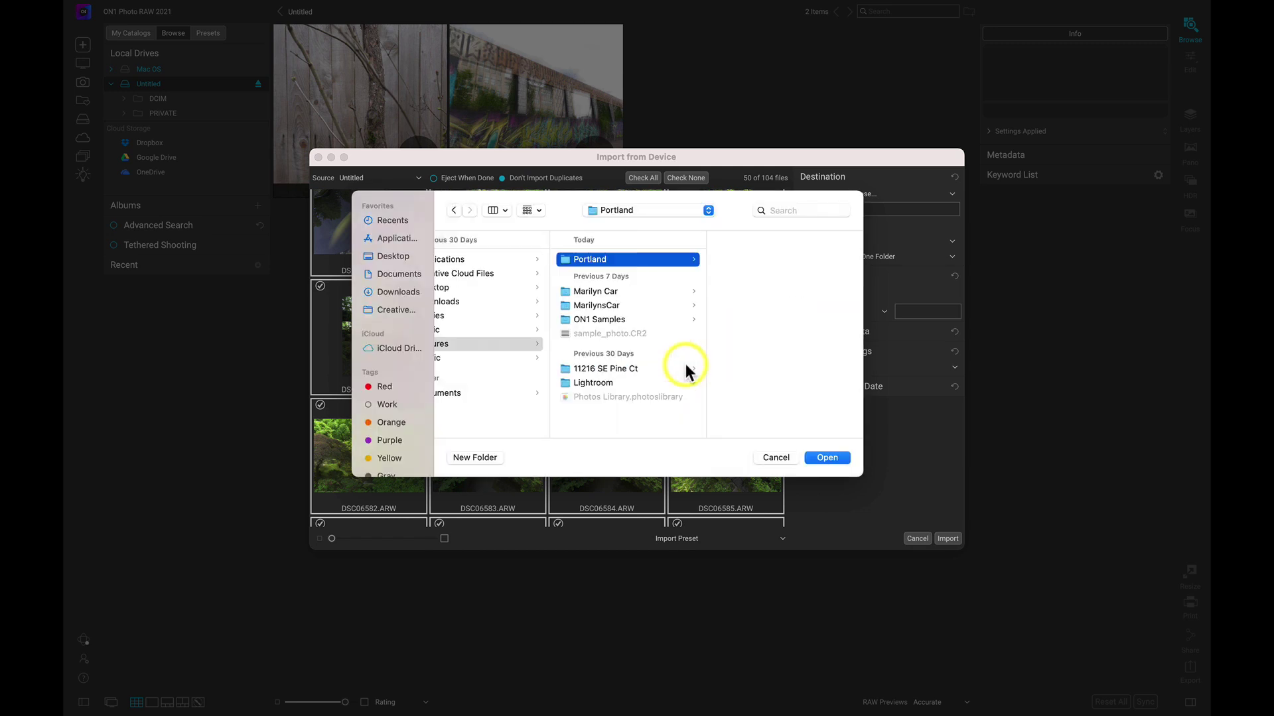
left_click(833, 456)
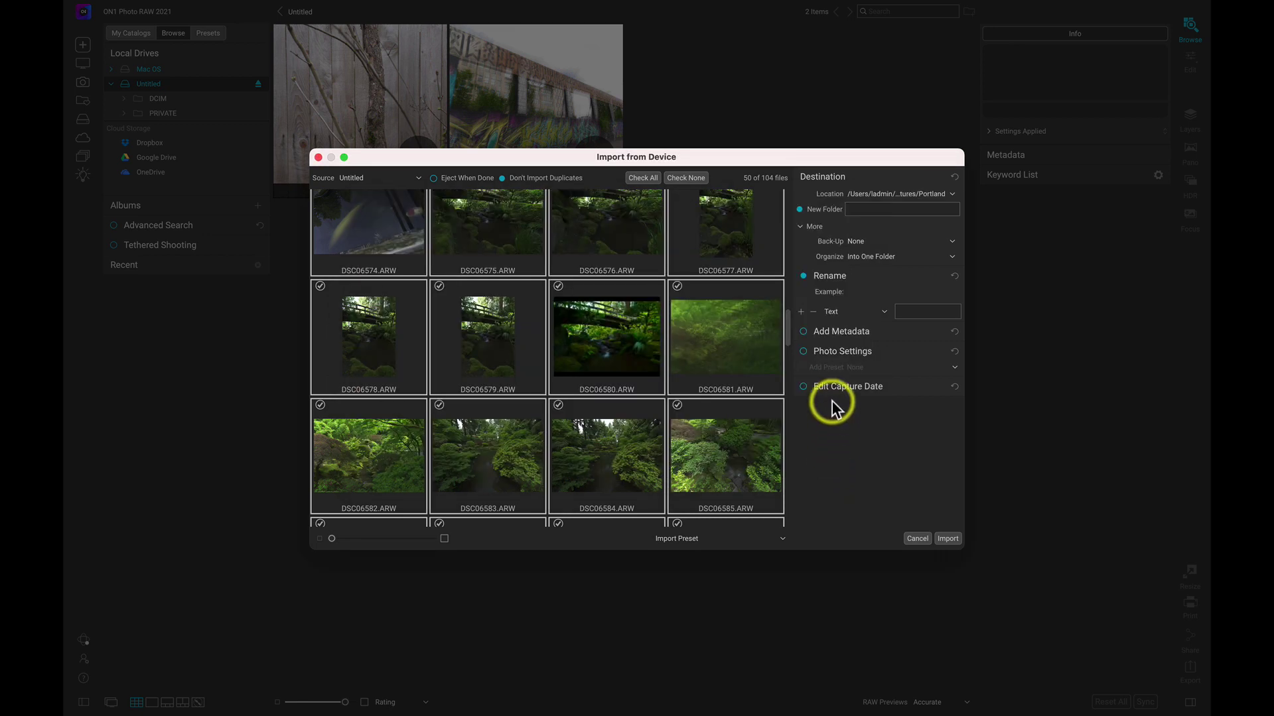
Rename imports as 'Portland' followed by a serial number starting at 1
left_click(803, 276)
left_click(855, 311)
left_click(855, 310)
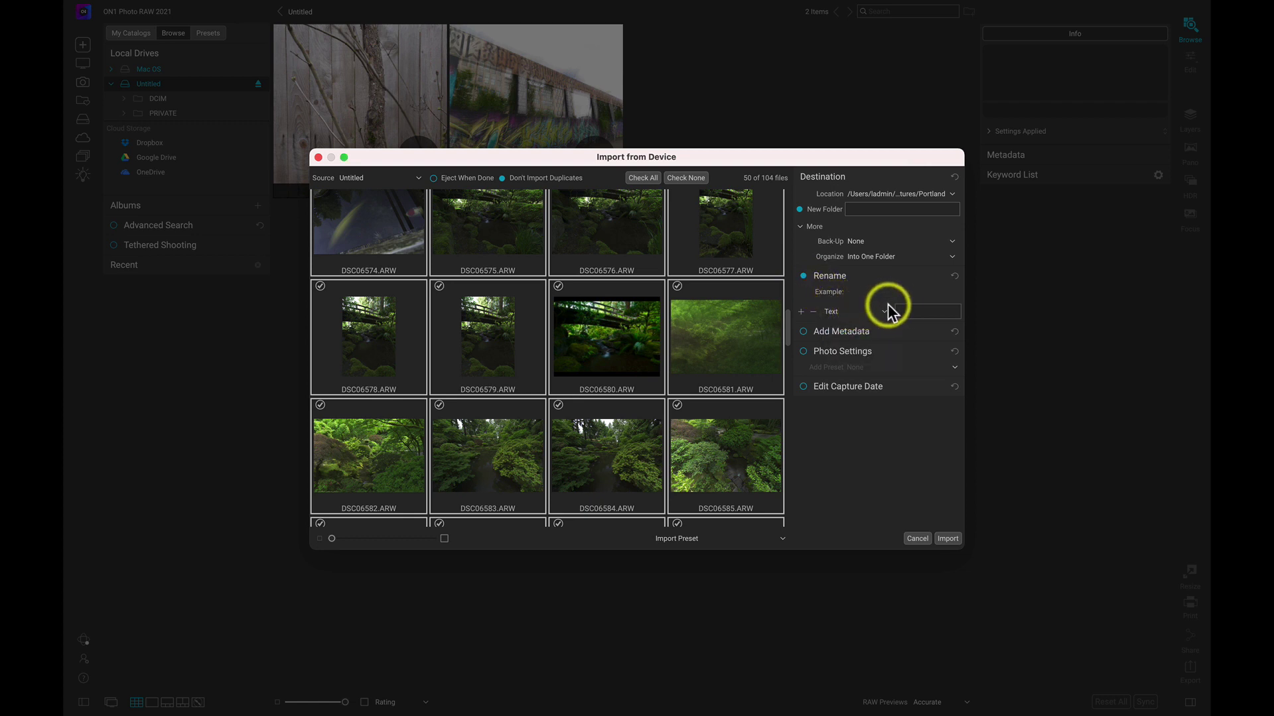
left_click(910, 310)
type("Portland")
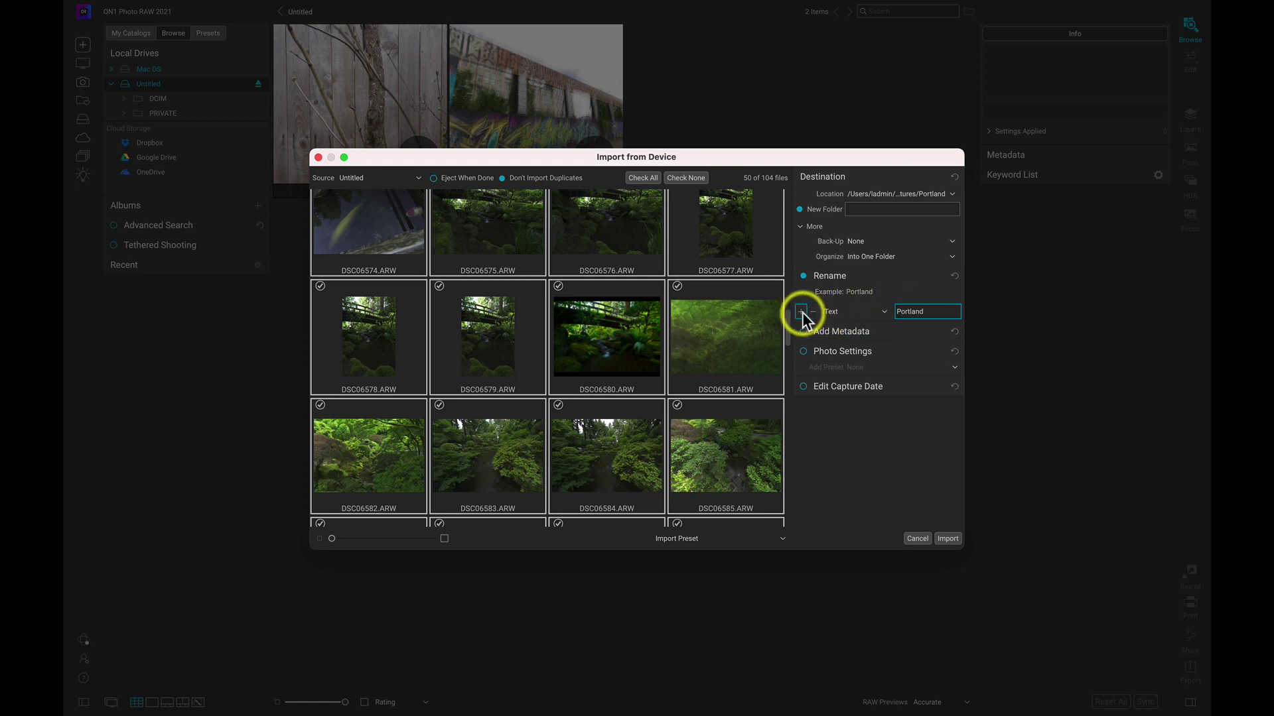
left_click(801, 311)
left_click(847, 332)
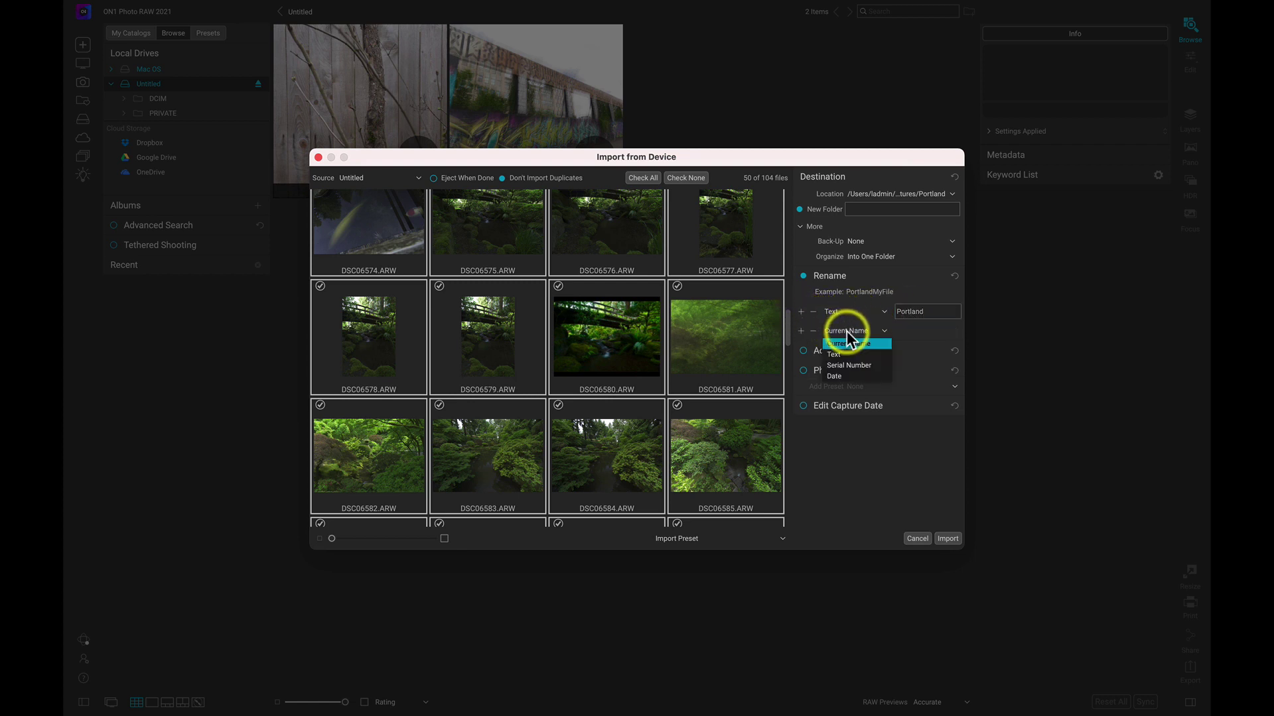
left_click(853, 365)
left_click(904, 330)
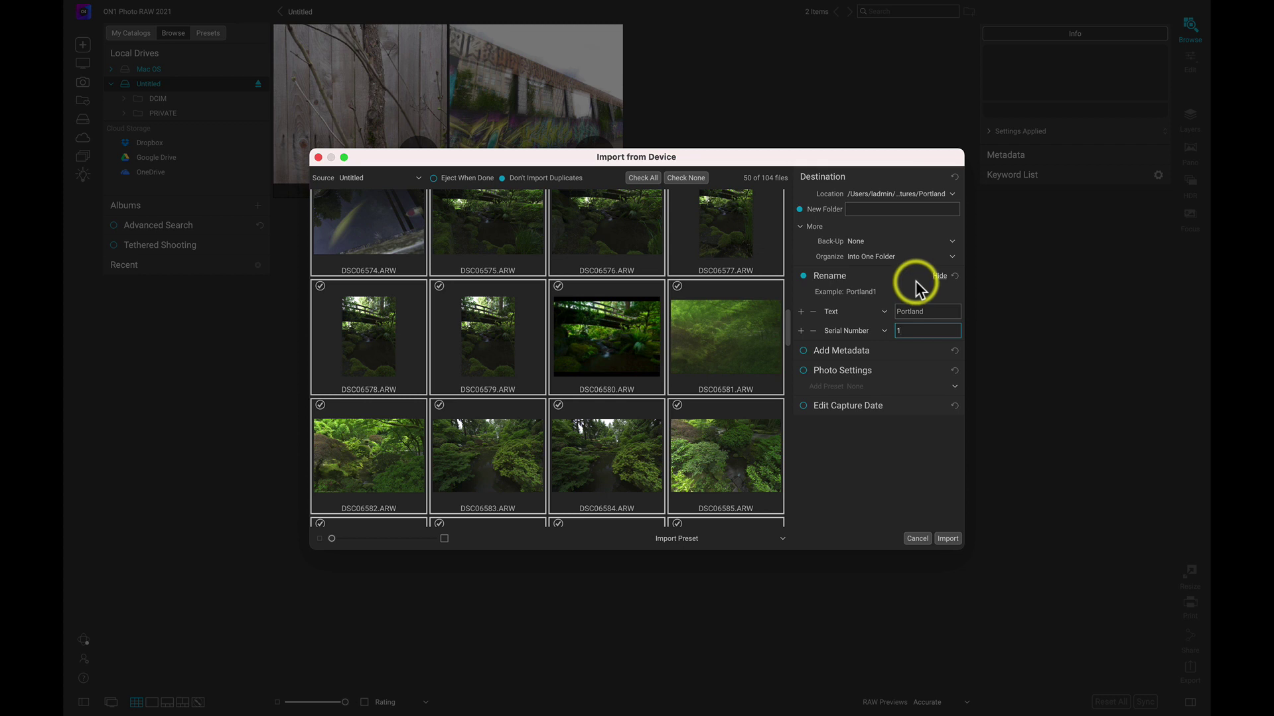
Add keywords portland, water, polarizer as import metadata and import the 50 photos
left_click(804, 352)
left_click(936, 350)
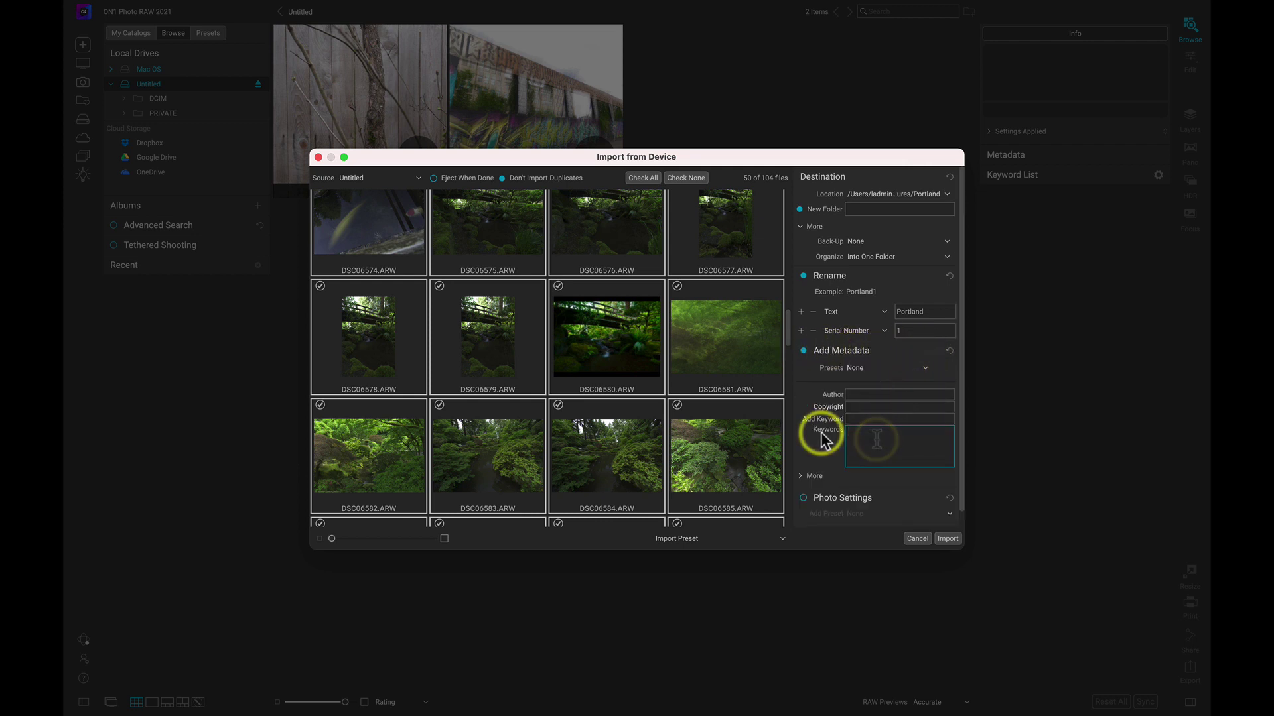
type("portland, water")
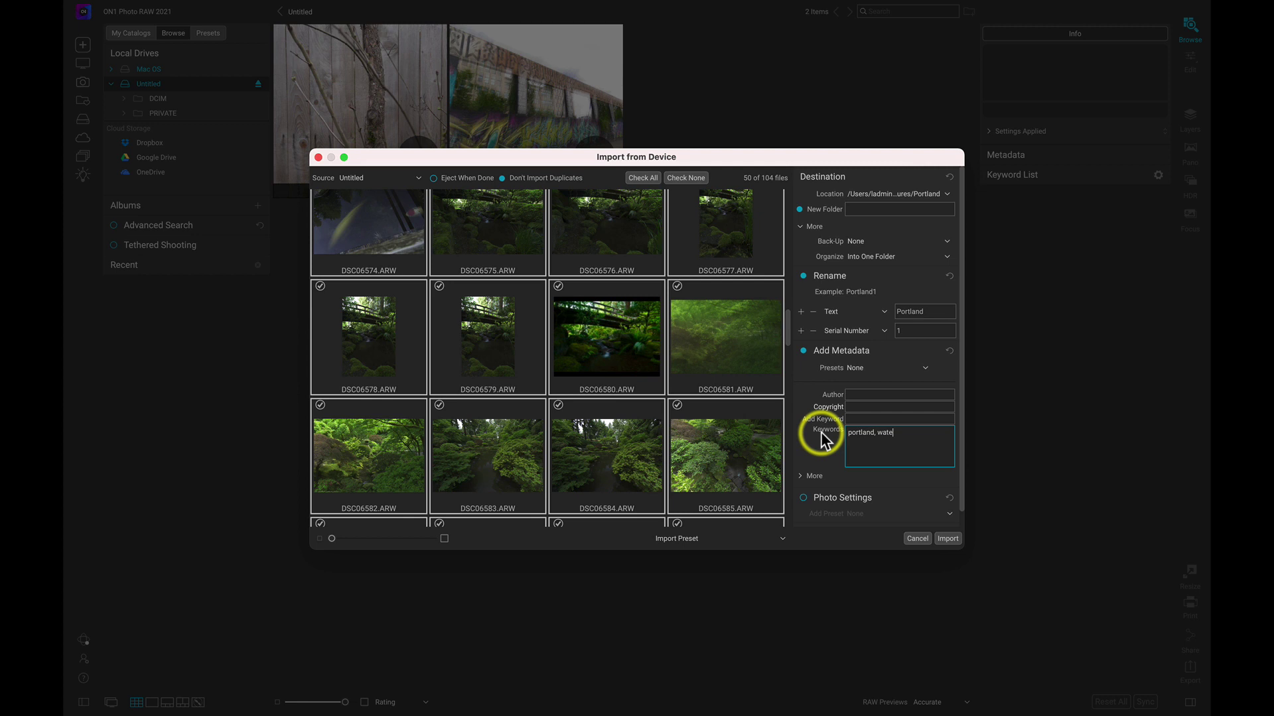
type(", polarizer")
key("Tab")
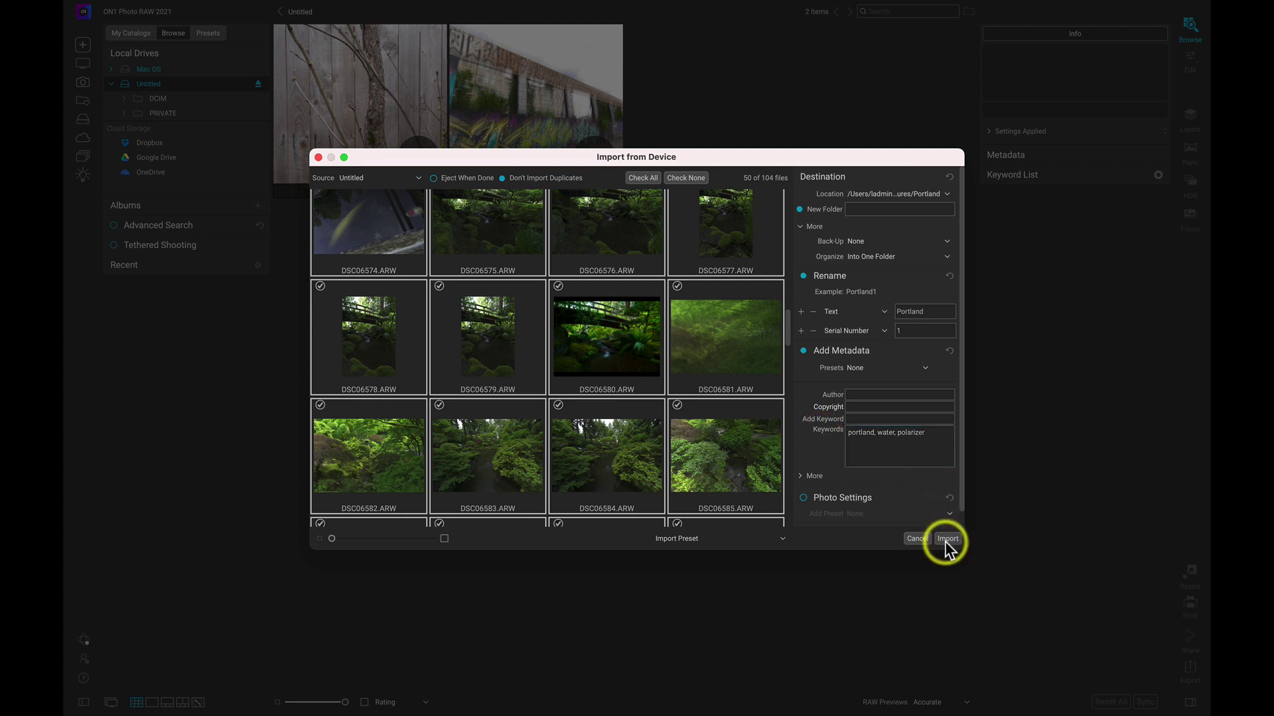
left_click(944, 540)
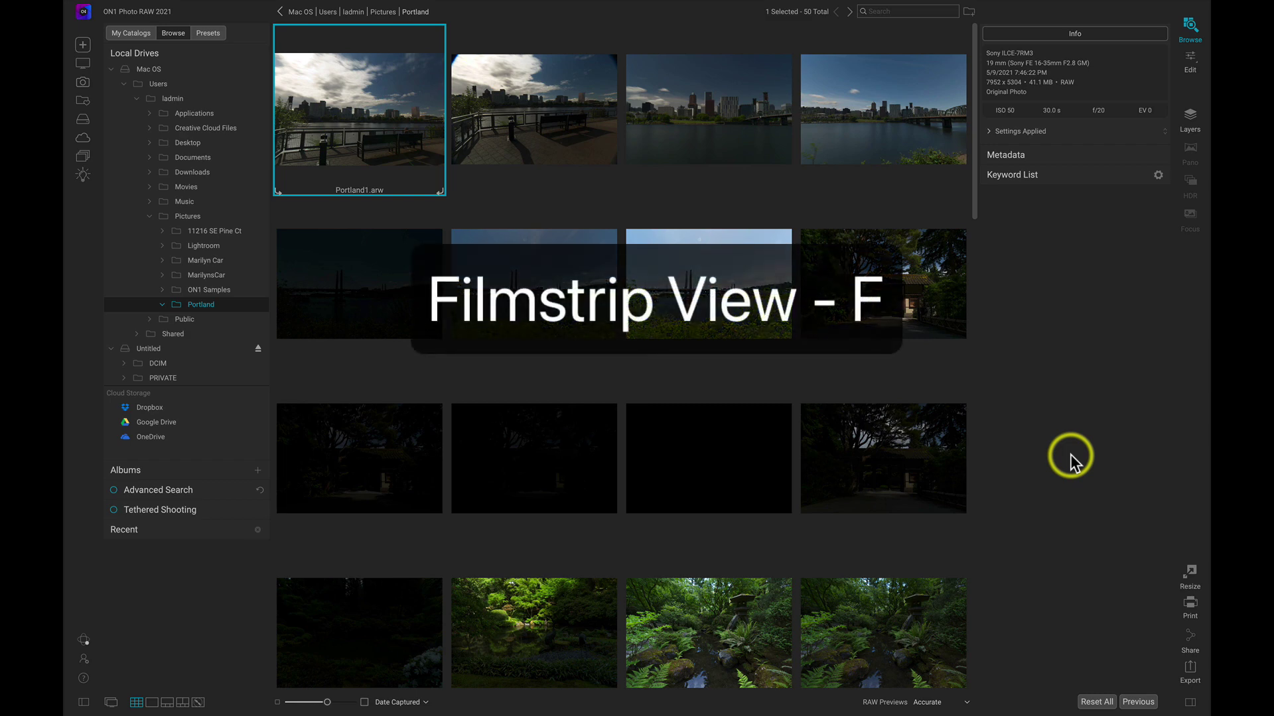
Switch to Filmstrip view and turn on Auto Advance in the Photo menu
key("f")
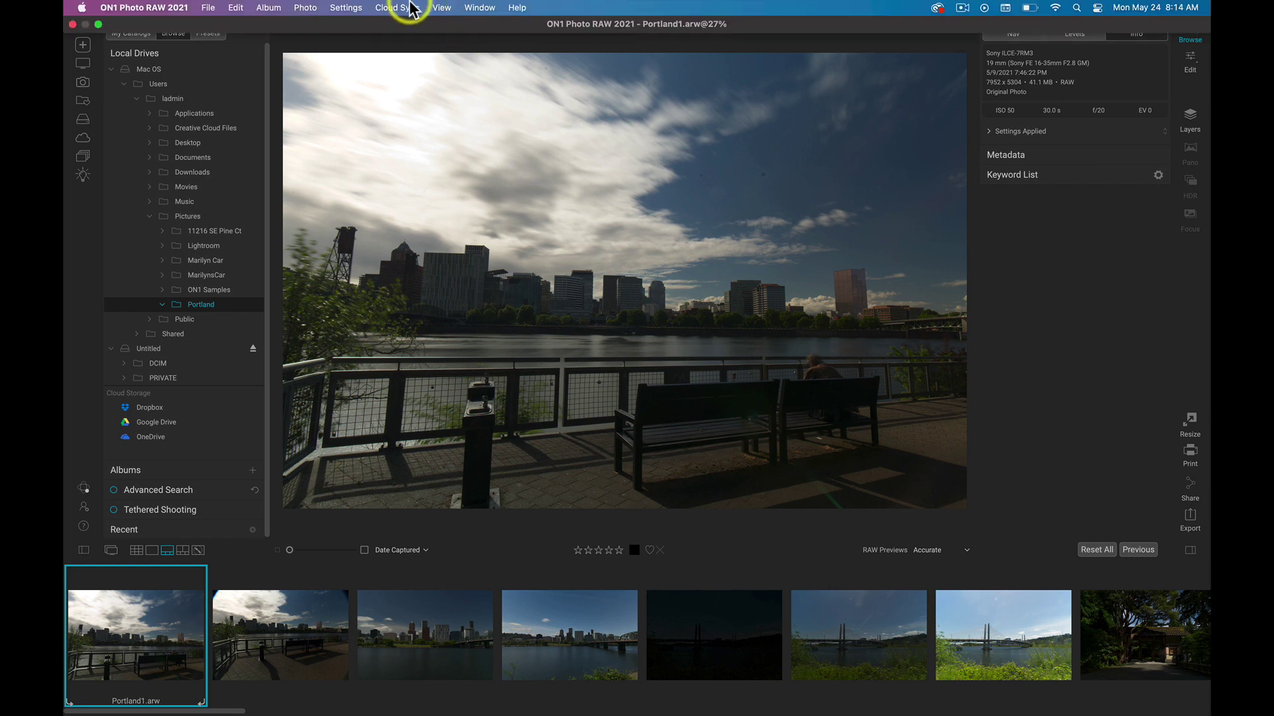
left_click(305, 8)
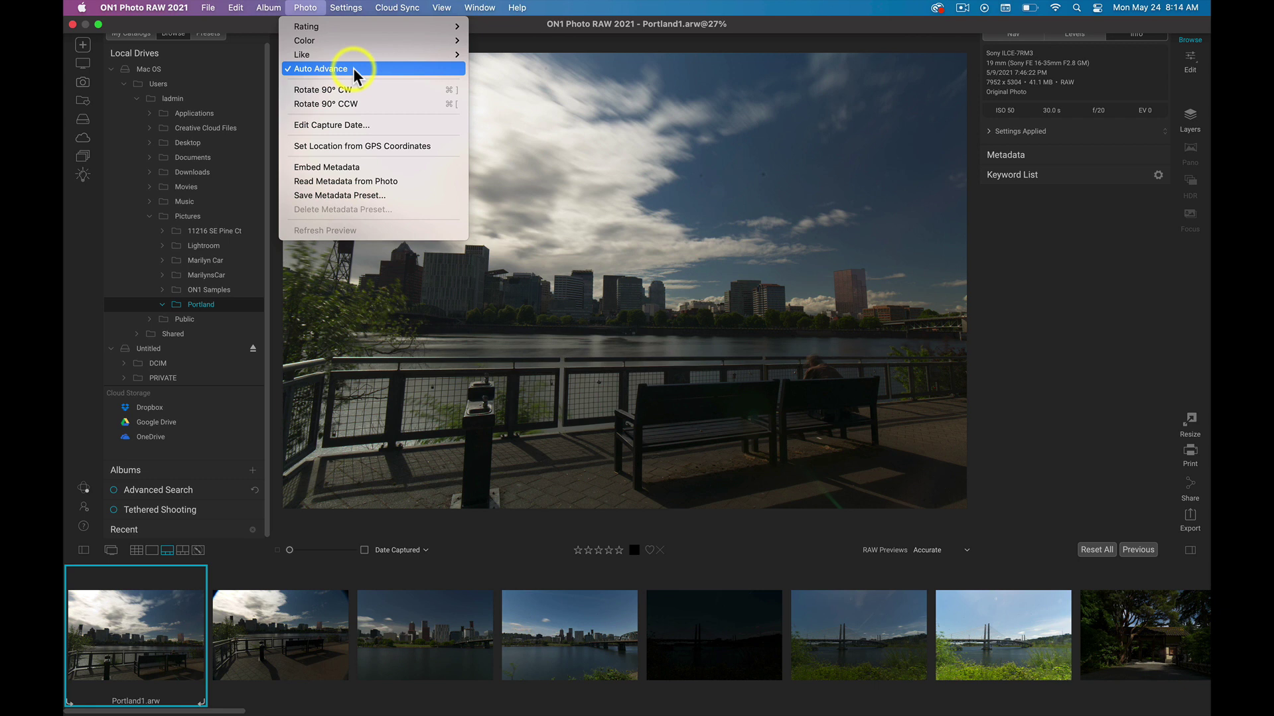
left_click(996, 233)
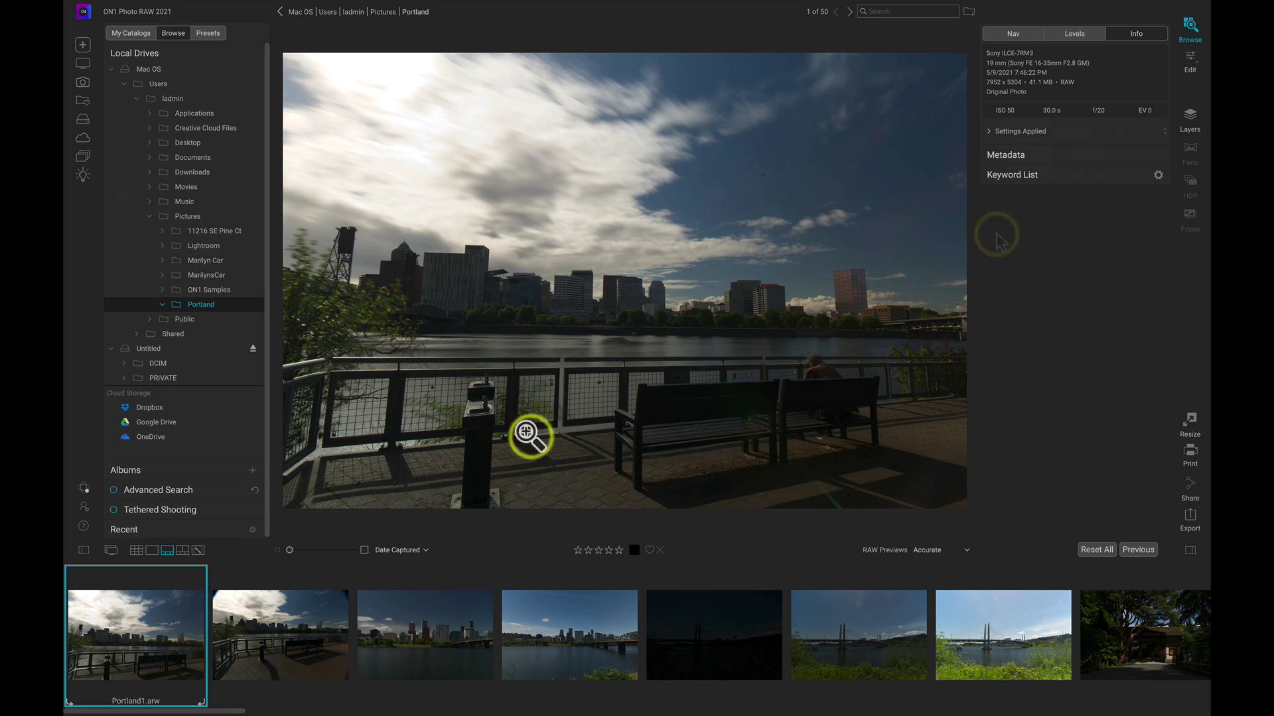
Give each Portland photo one or five stars in turn, then return to Grid view
key("Right")
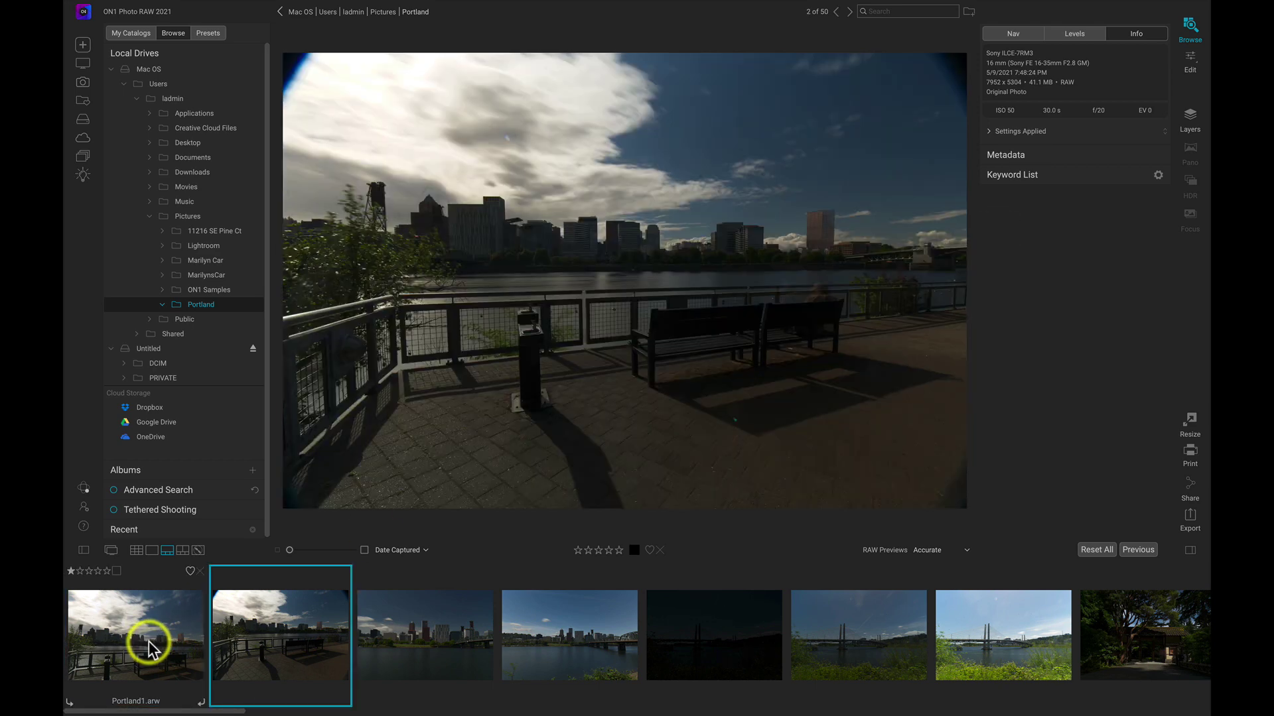
key("Right")
key("Right")
key("Right")
key("Right")
key("Right")
key("Right")
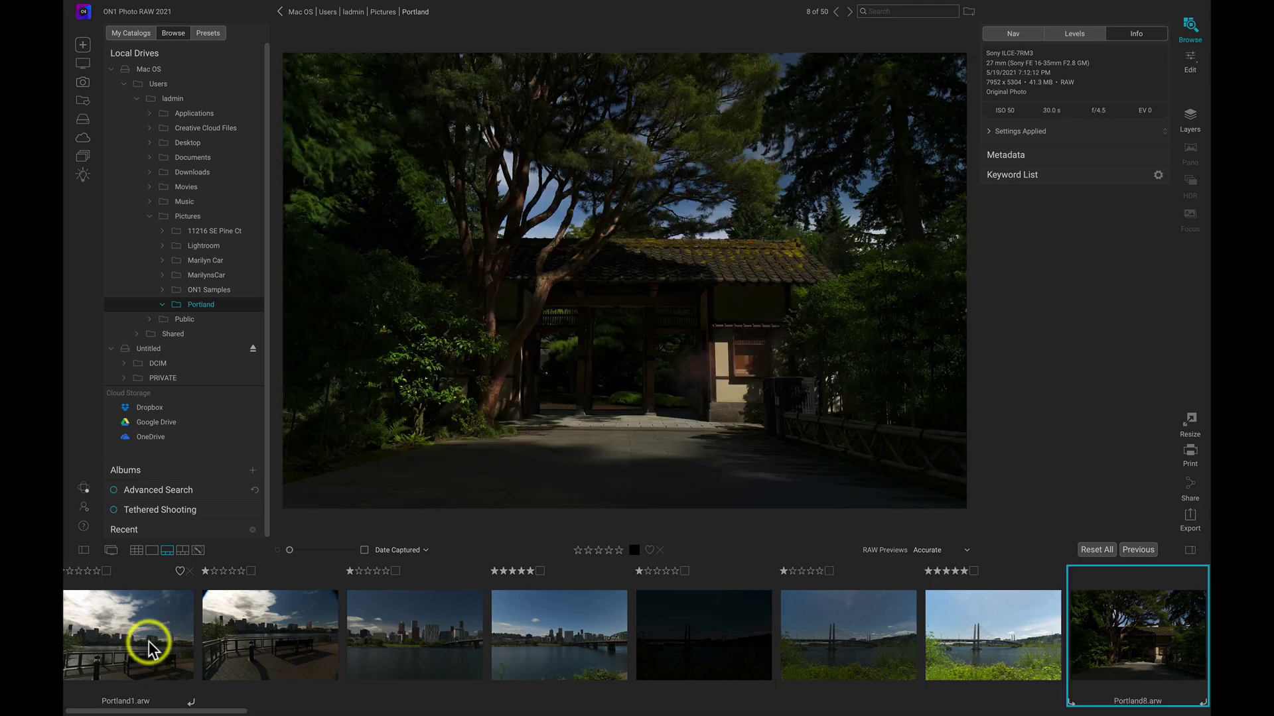
key("Right")
key("Right")
key("Right")
key("Right")
key("Right")
key("Right")
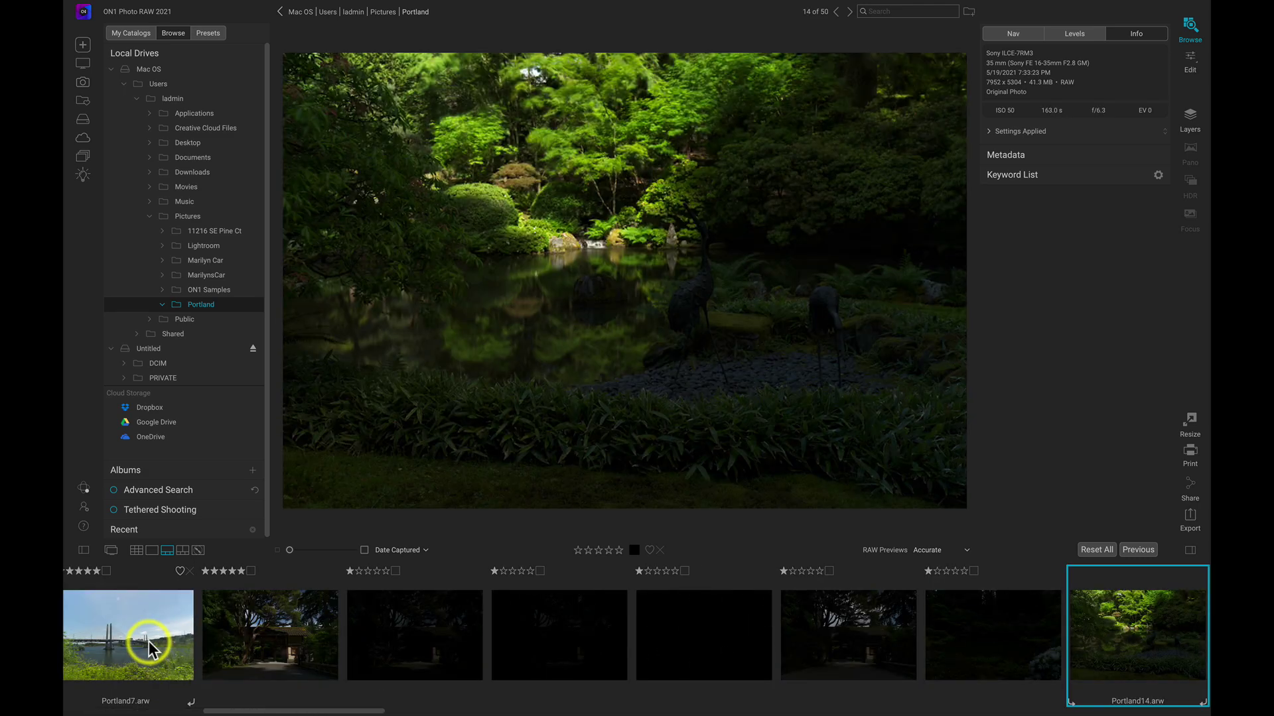
key("Right")
key("Right")
key("Right")
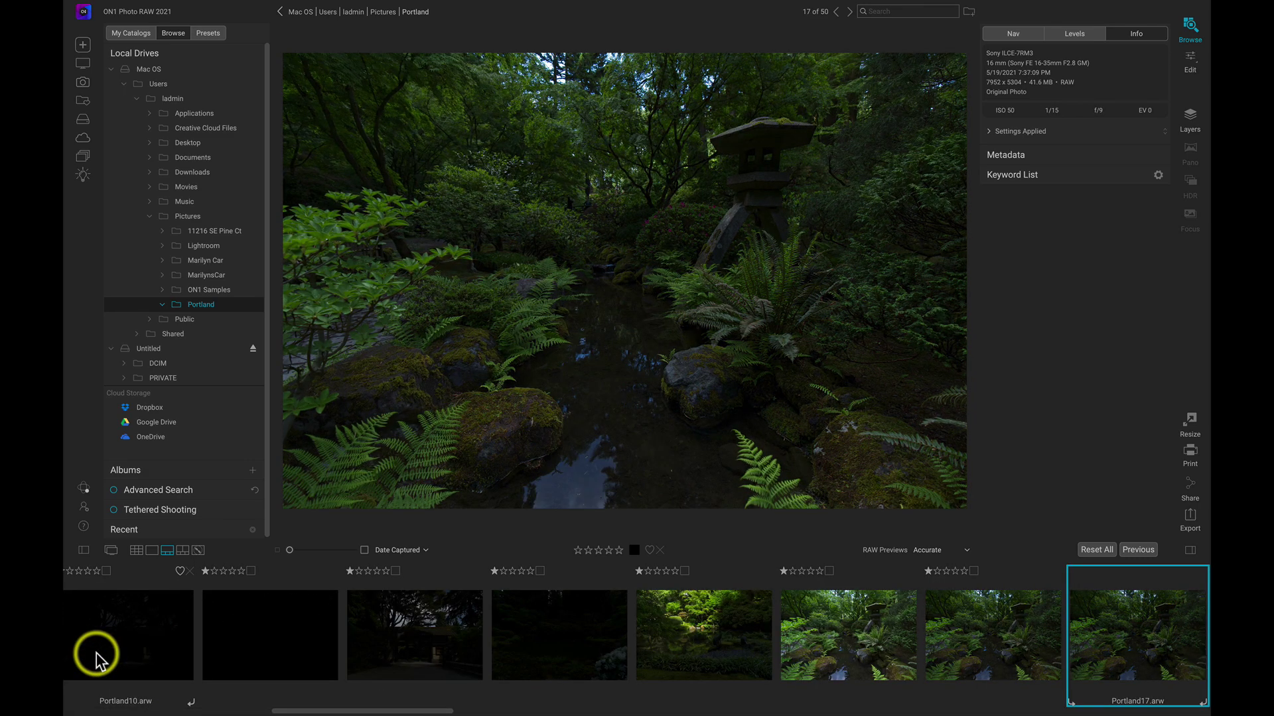
key("Right")
key("Right")
key("Right")
key("Right")
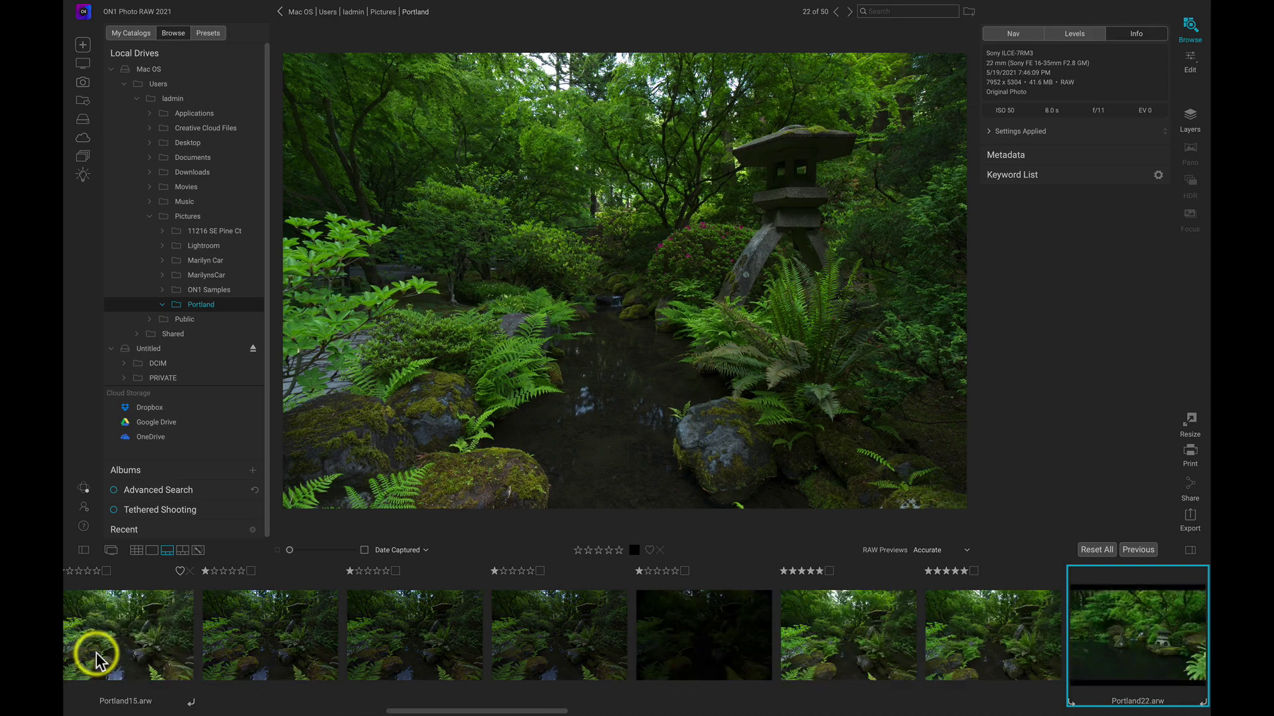
key("Right")
key("Right")
key("Right")
key("Right")
key("Right")
key("Right")
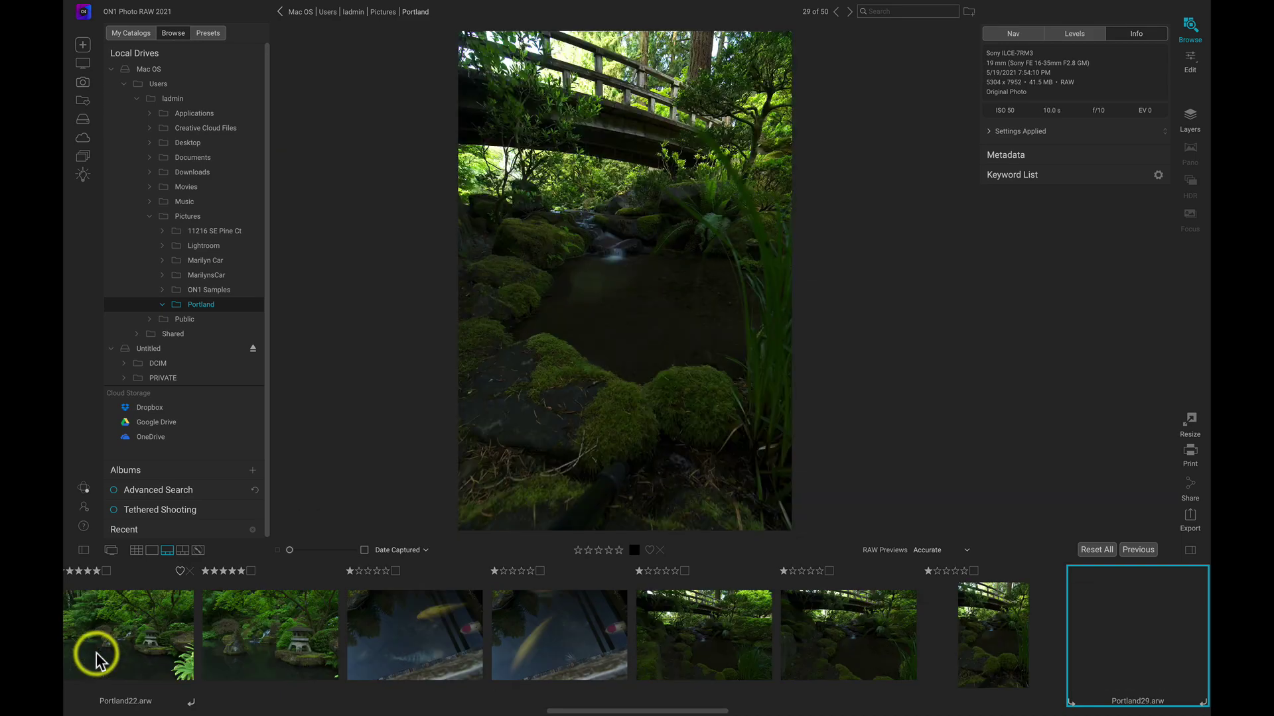
key("Right")
key("Right")
key("Right")
key("Right")
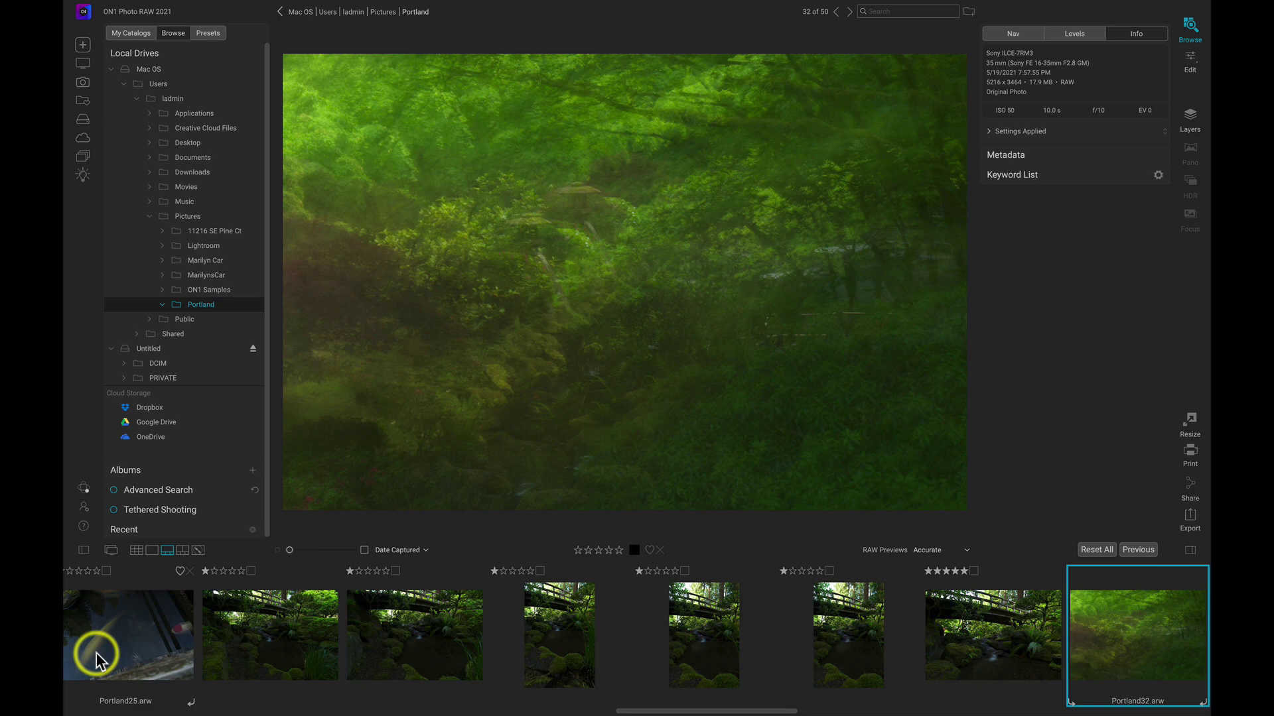
key("Right")
key("Right")
key("Right")
key("Right")
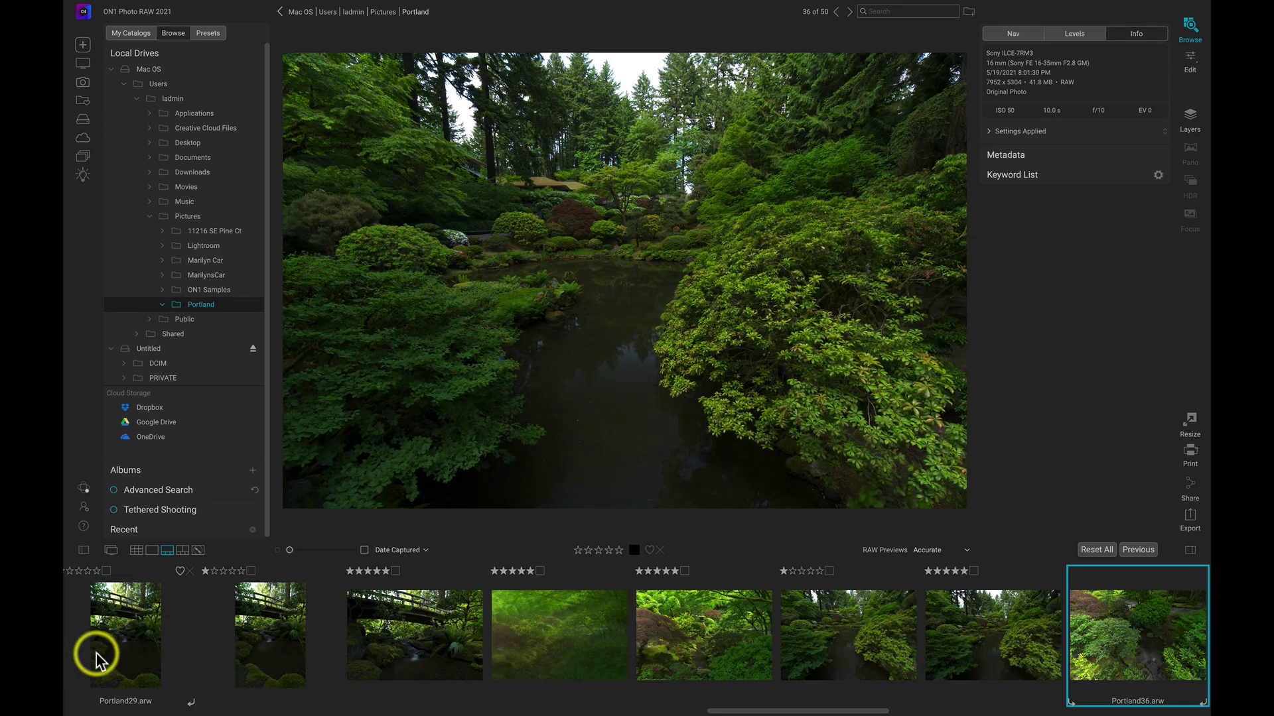
key("Right")
key("Right")
key("Right")
key("Right")
key("Right")
key("Right")
key("Right")
key("Right")
key("Right")
key("Right")
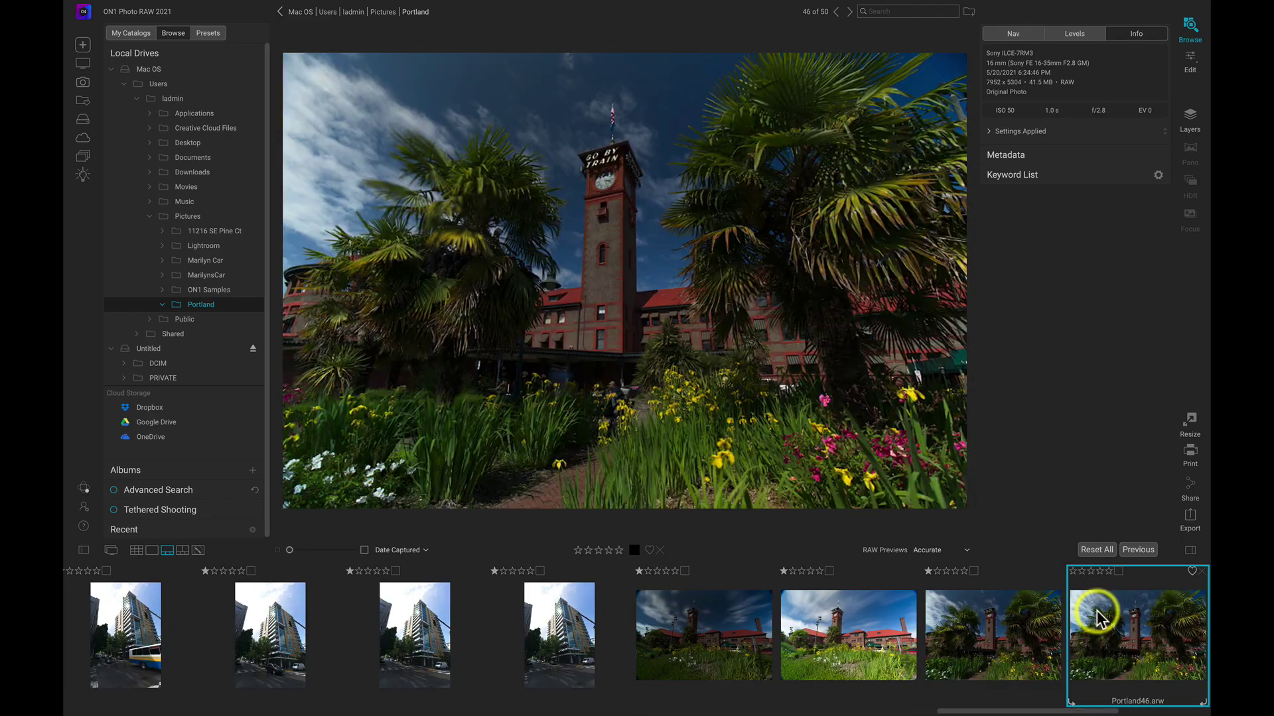
key("Right")
key("Right")
key("Right")
key("Right")
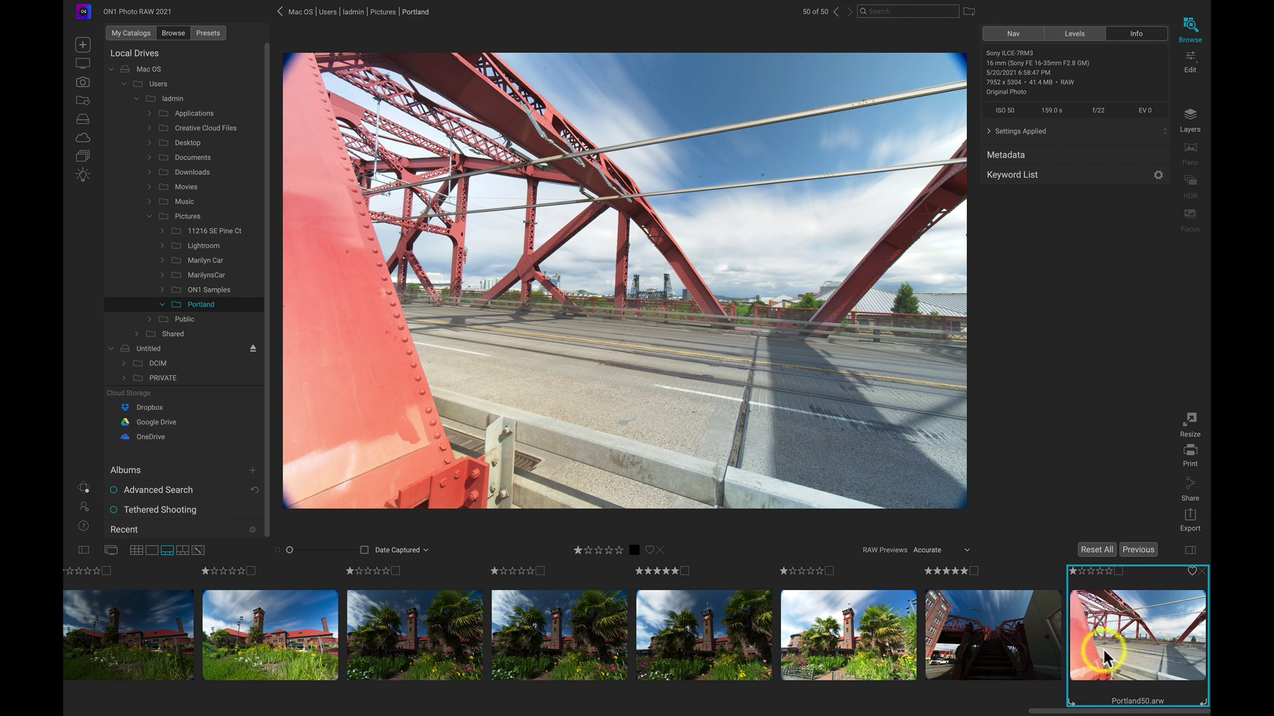
key("g")
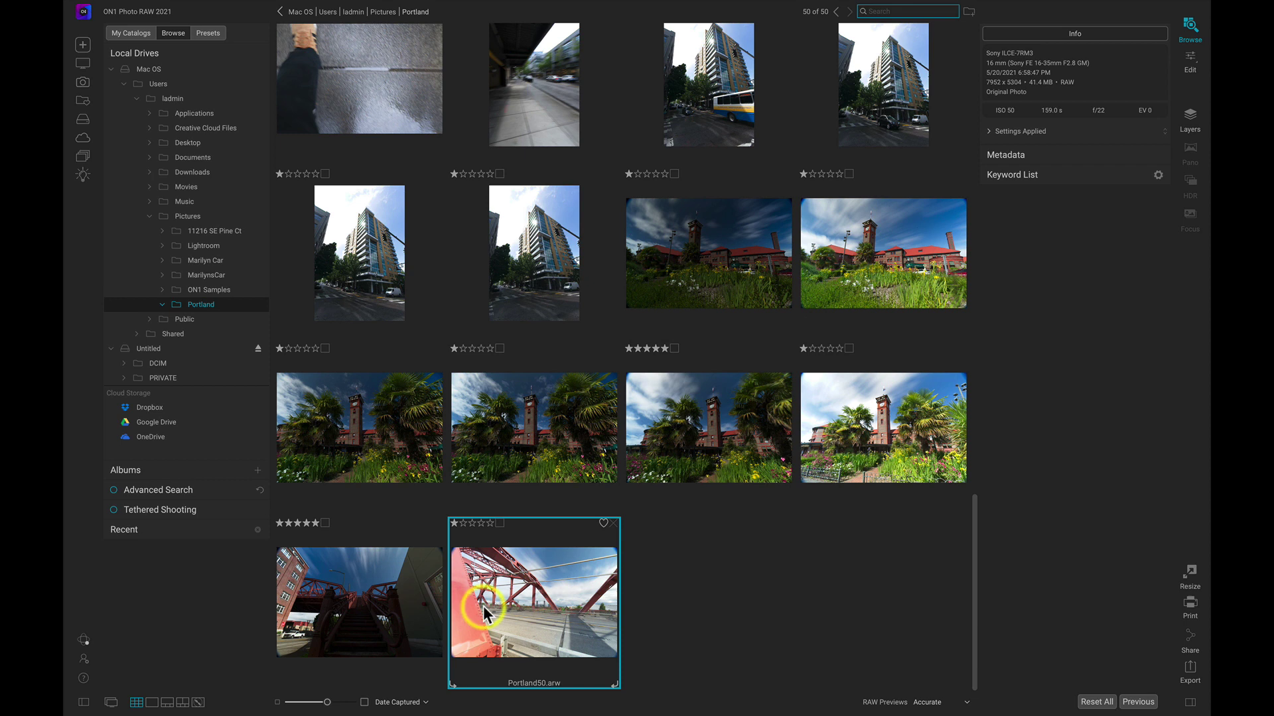
Sort thumbnails by rating, reversed, and double-click the five-star pond-lantern photo
left_click(431, 707)
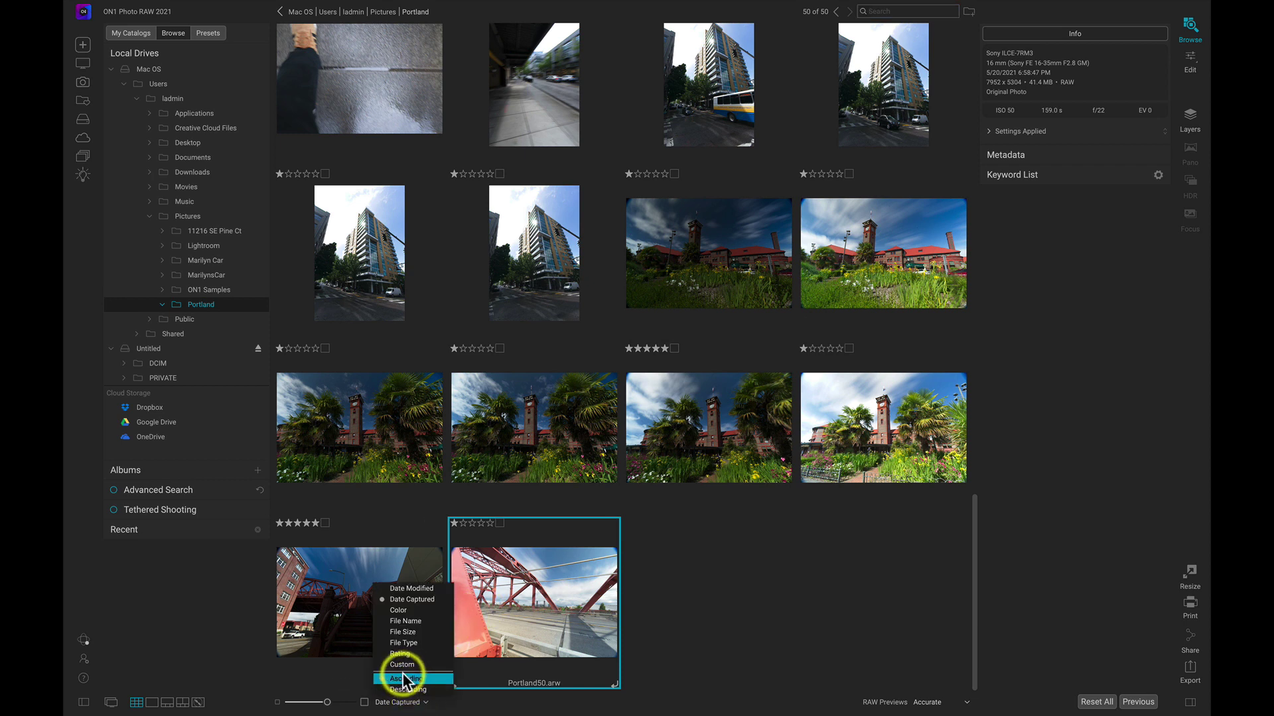
left_click(419, 653)
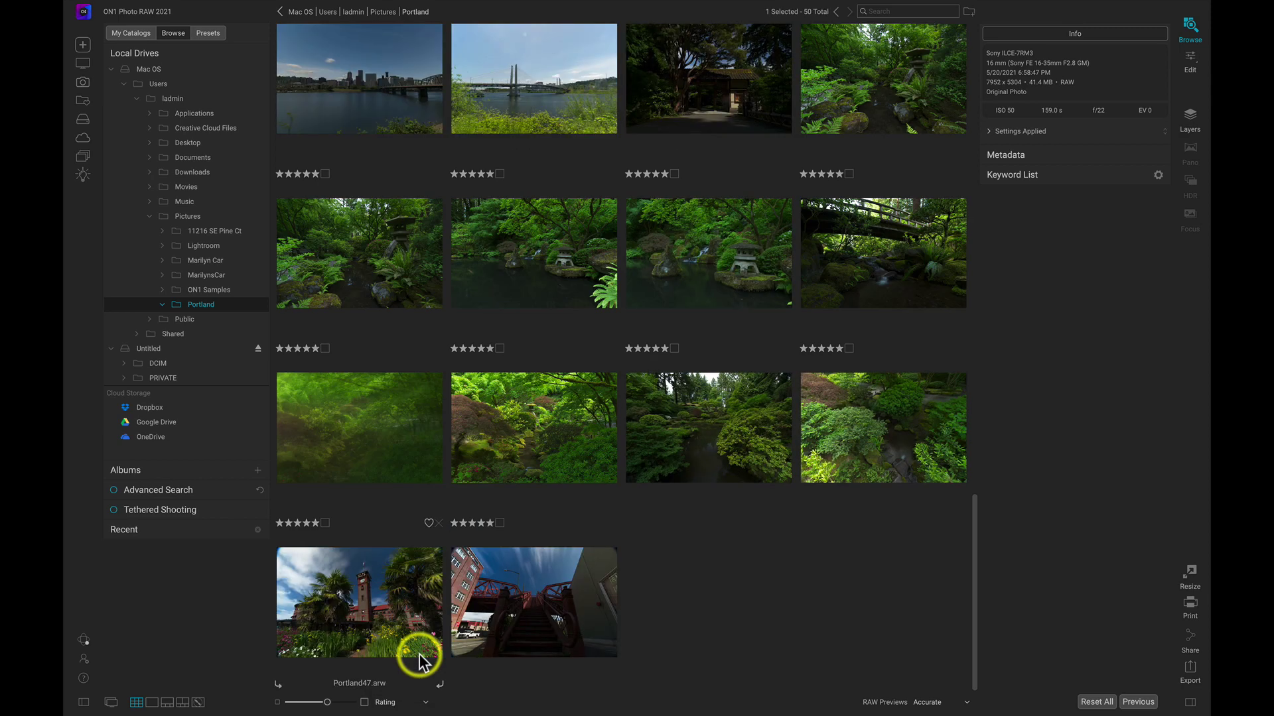
left_click(425, 703)
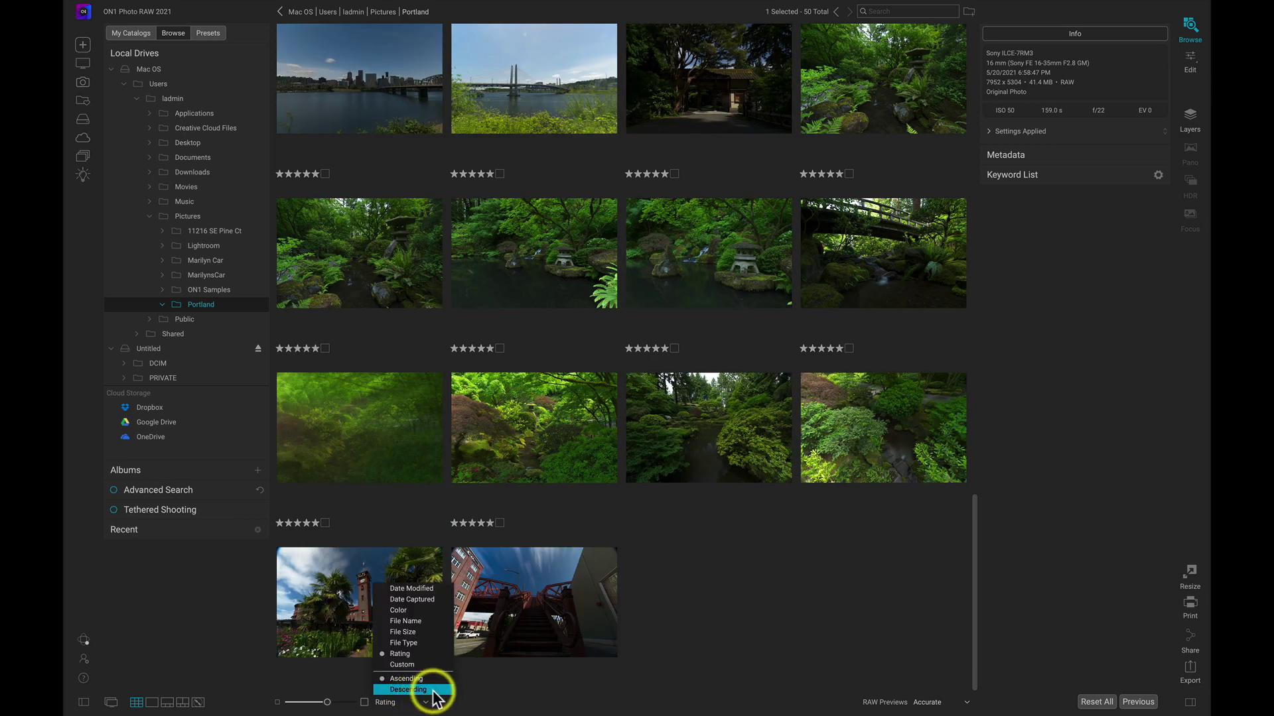
left_click(435, 690)
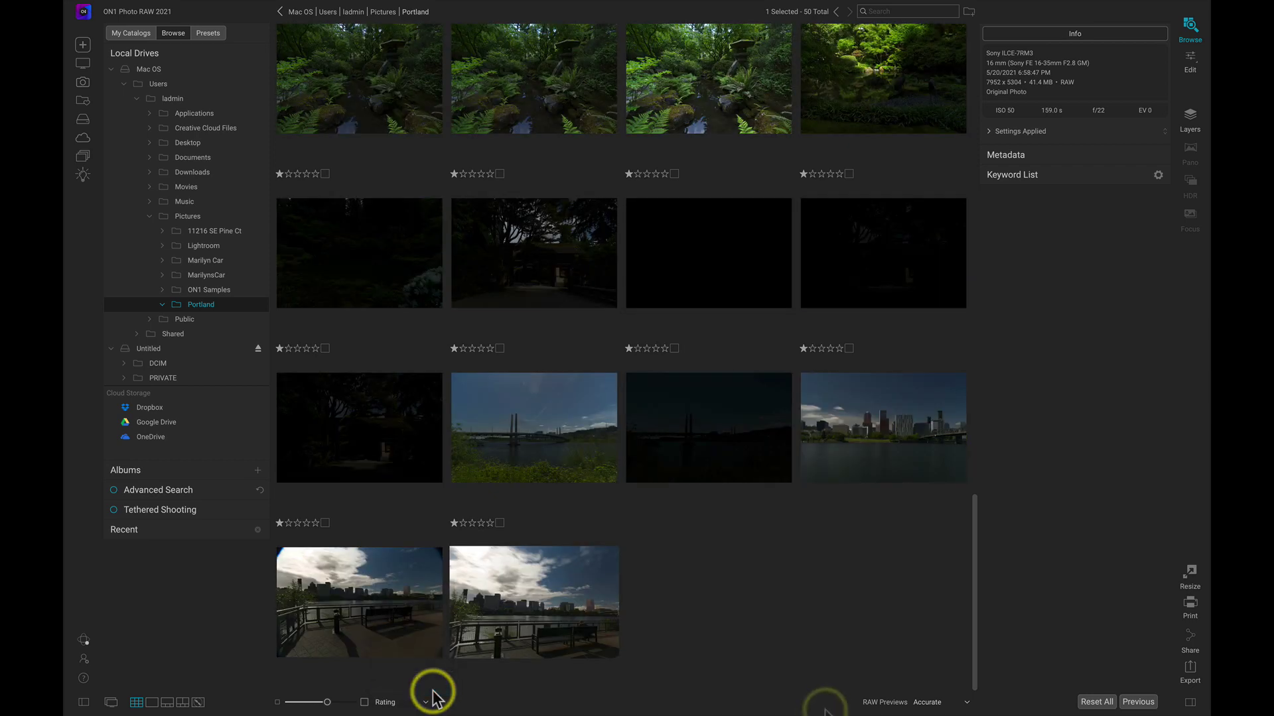
scroll(792, 610, "up", 3)
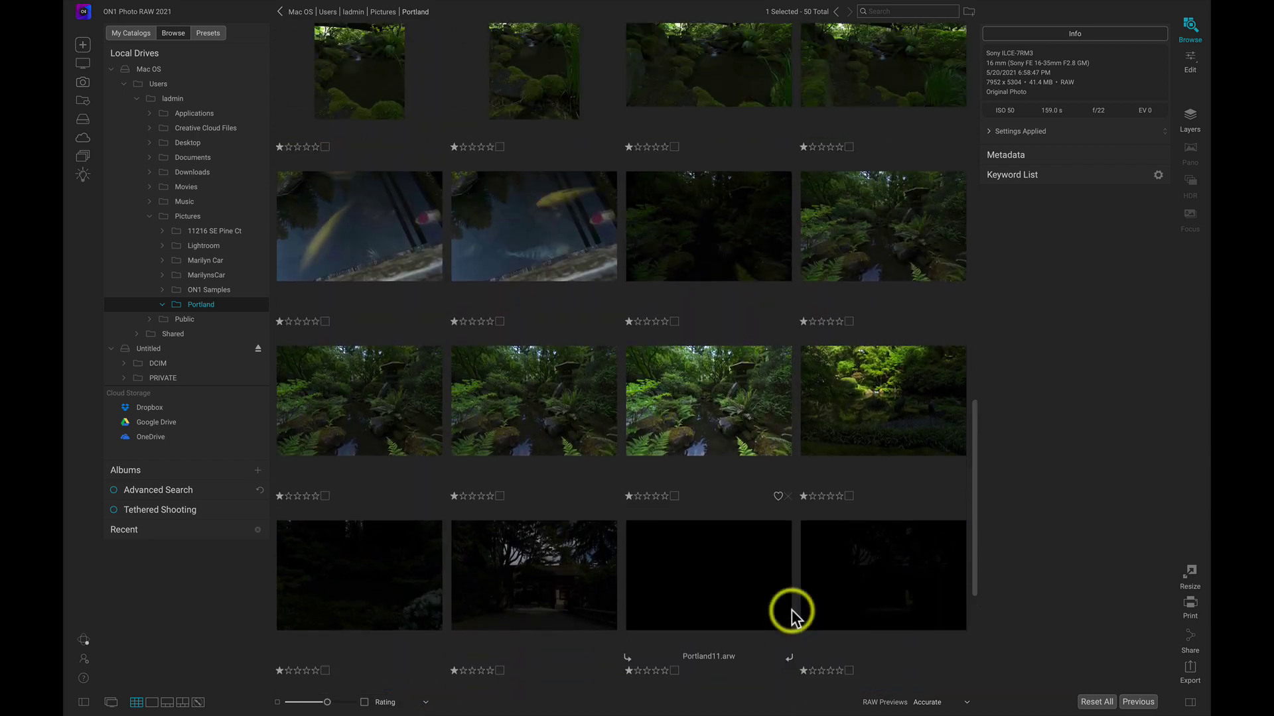
scroll(792, 611, "up", 2)
scroll(791, 611, "up", 2)
scroll(791, 610, "up", 3)
scroll(791, 610, "up", 2)
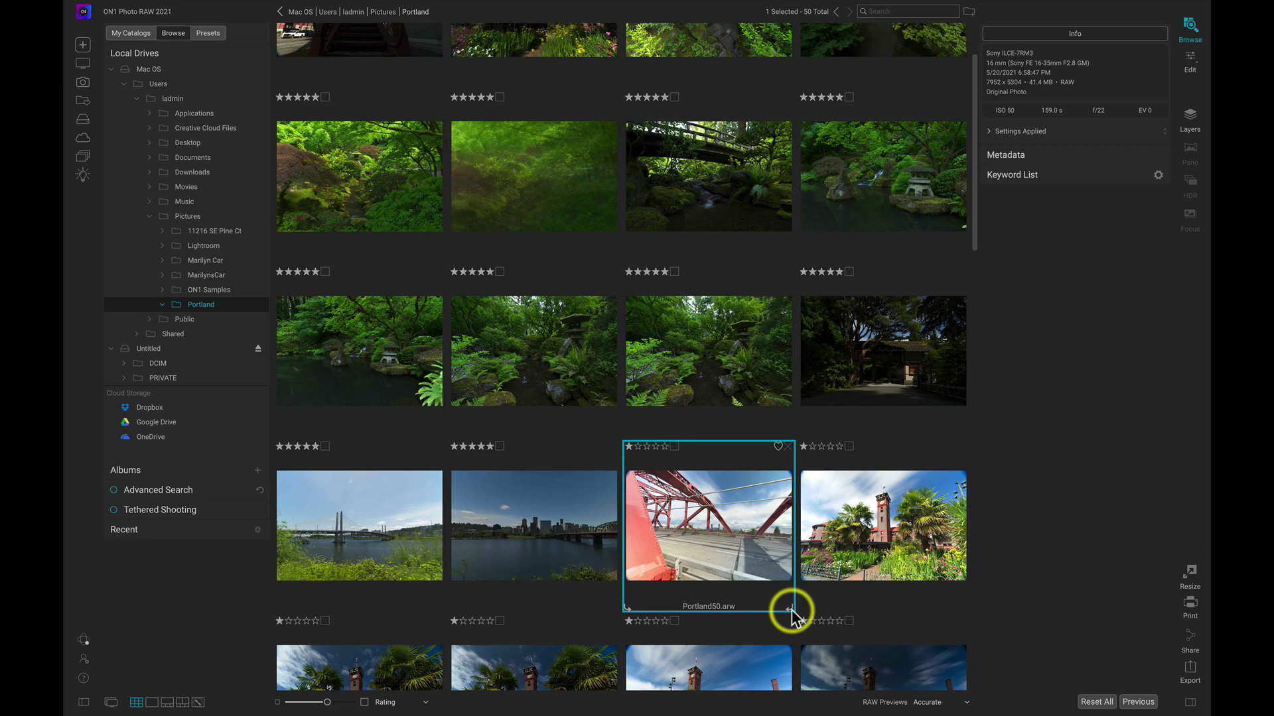
scroll(791, 610, "up", 1)
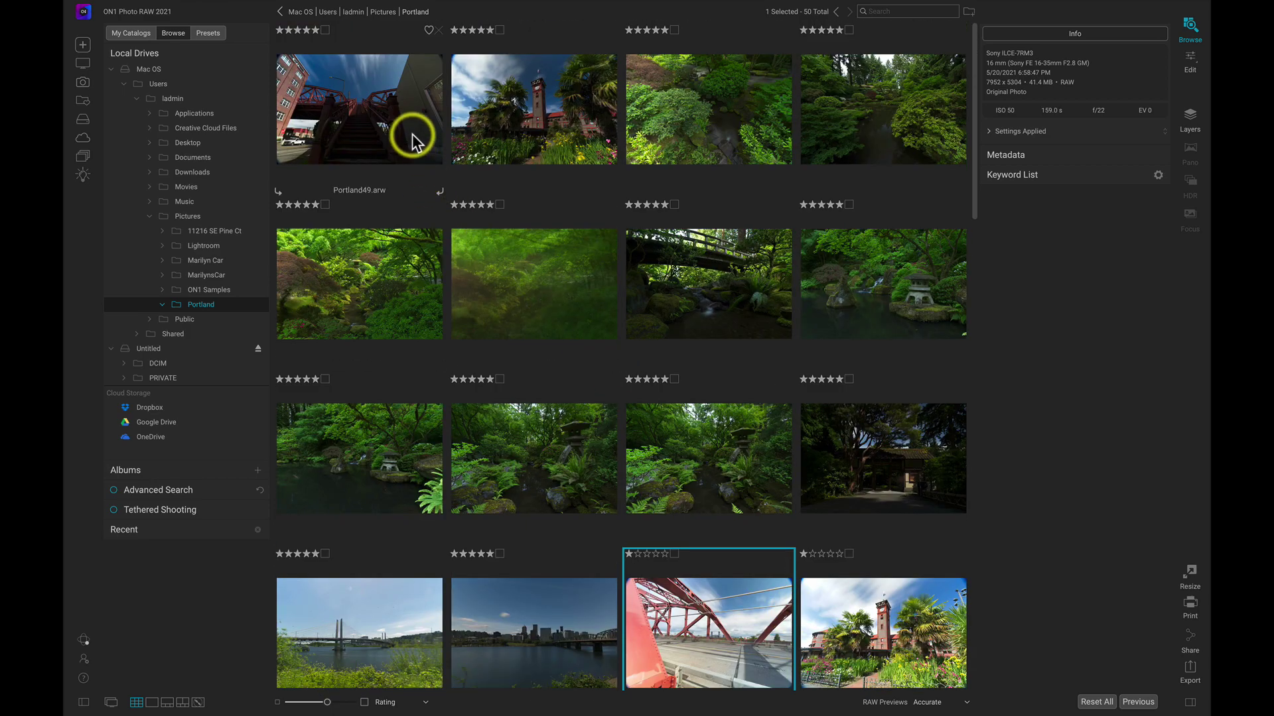
double_click(859, 342)
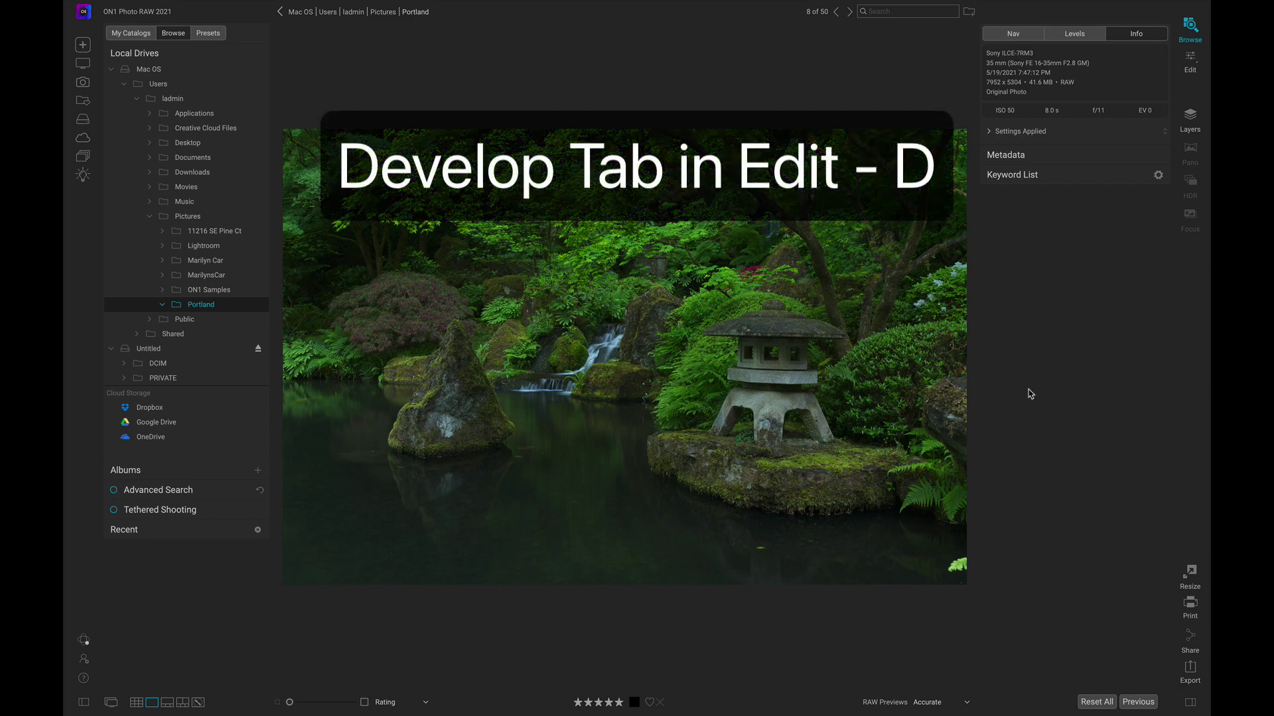
Open the Portland23 lantern photo in Develop and start the Crop tool
key("d")
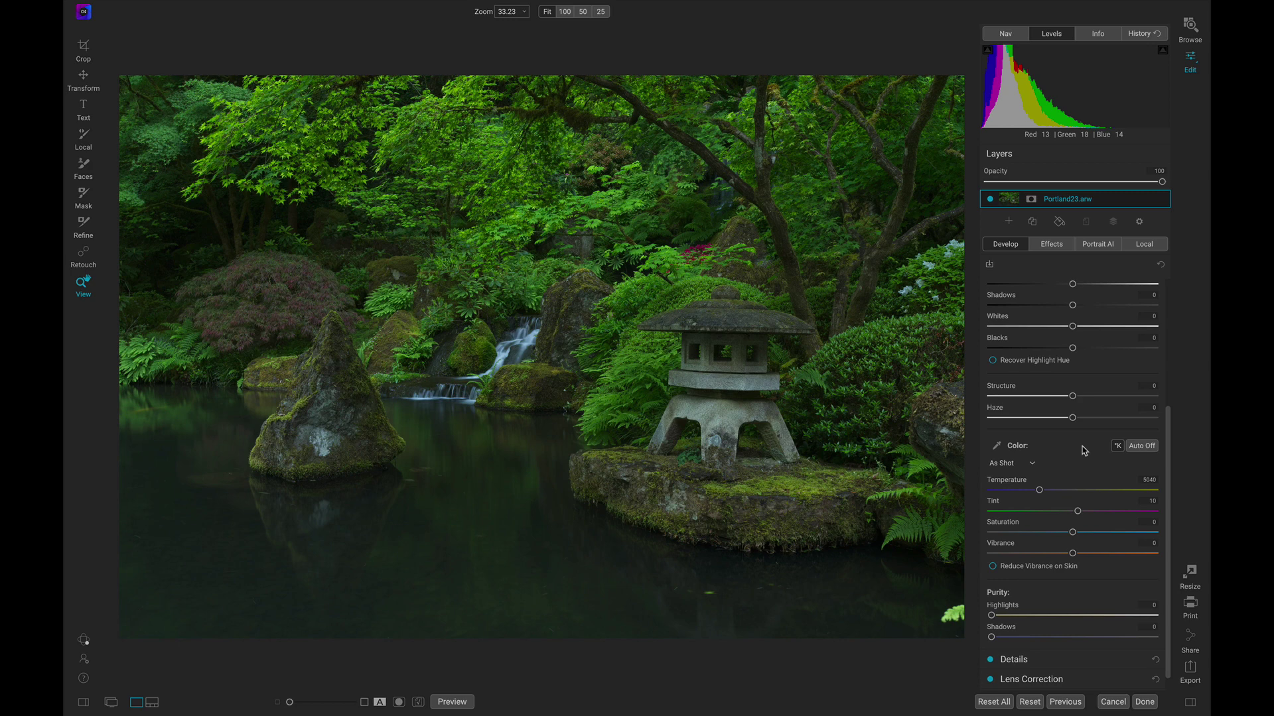
key("c")
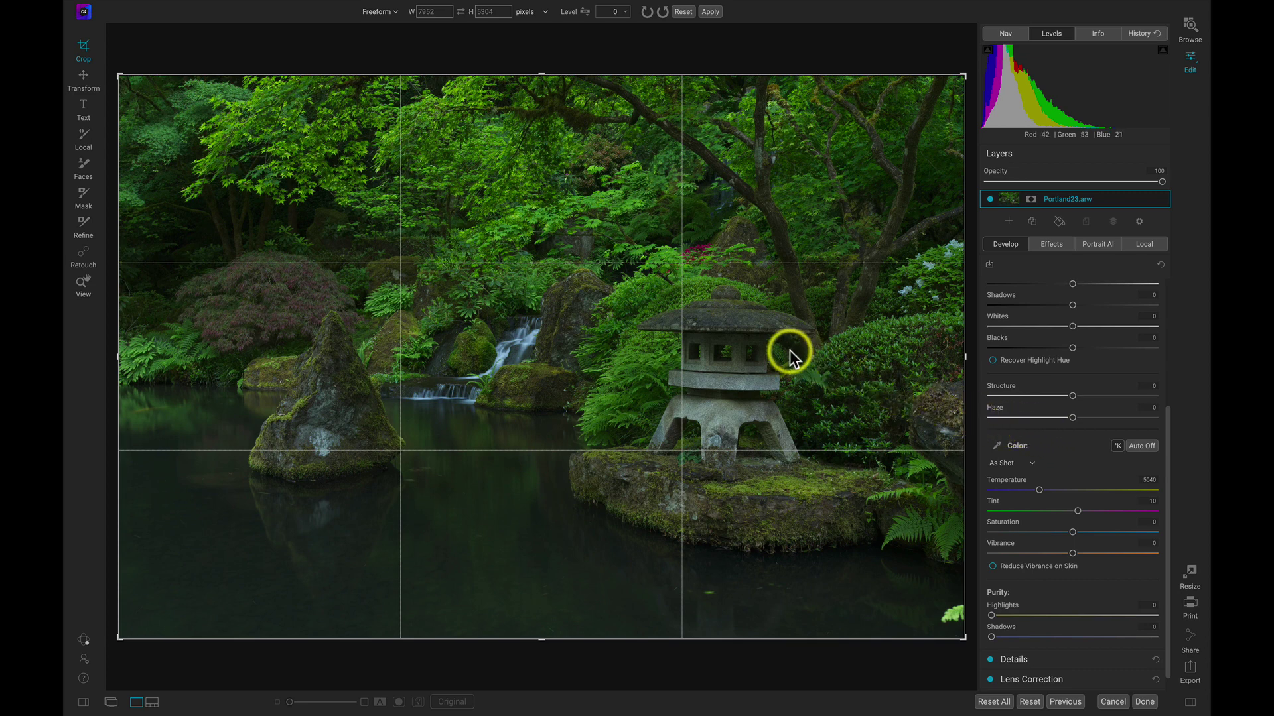
Crop to 16:9, tightening the left edge and rotating slightly to level the scene
left_click(388, 11)
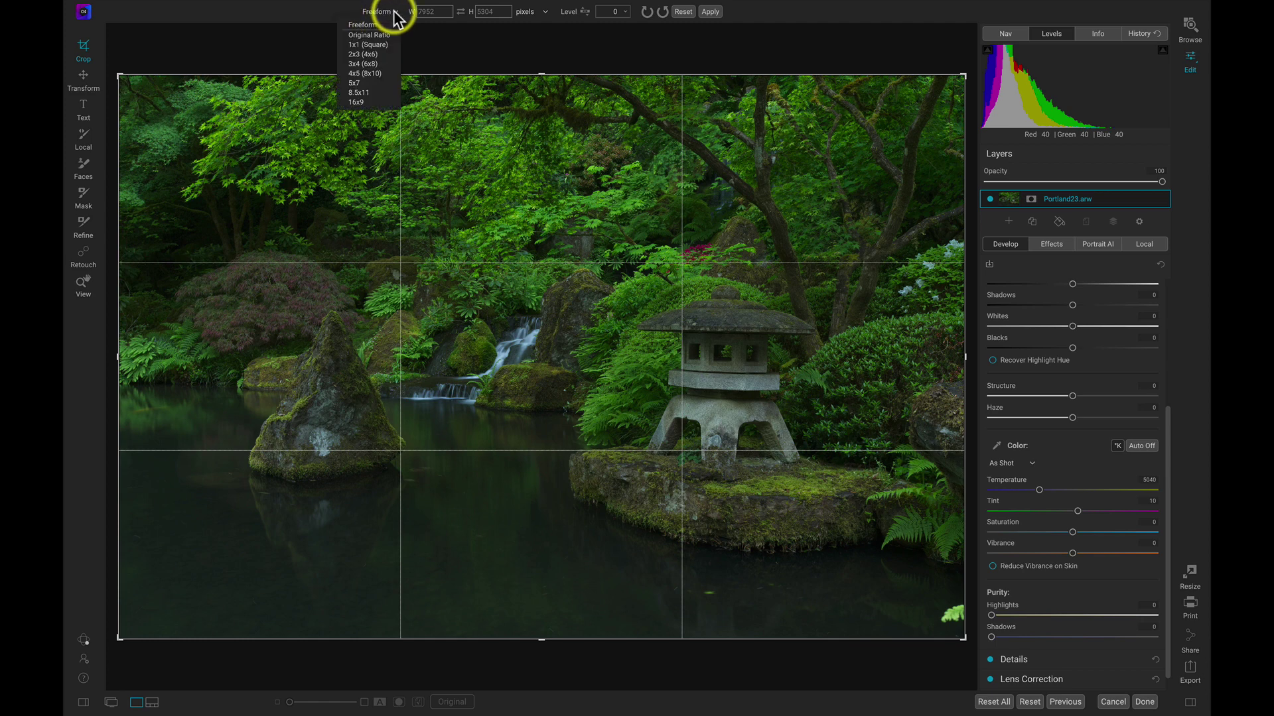
left_click(379, 103)
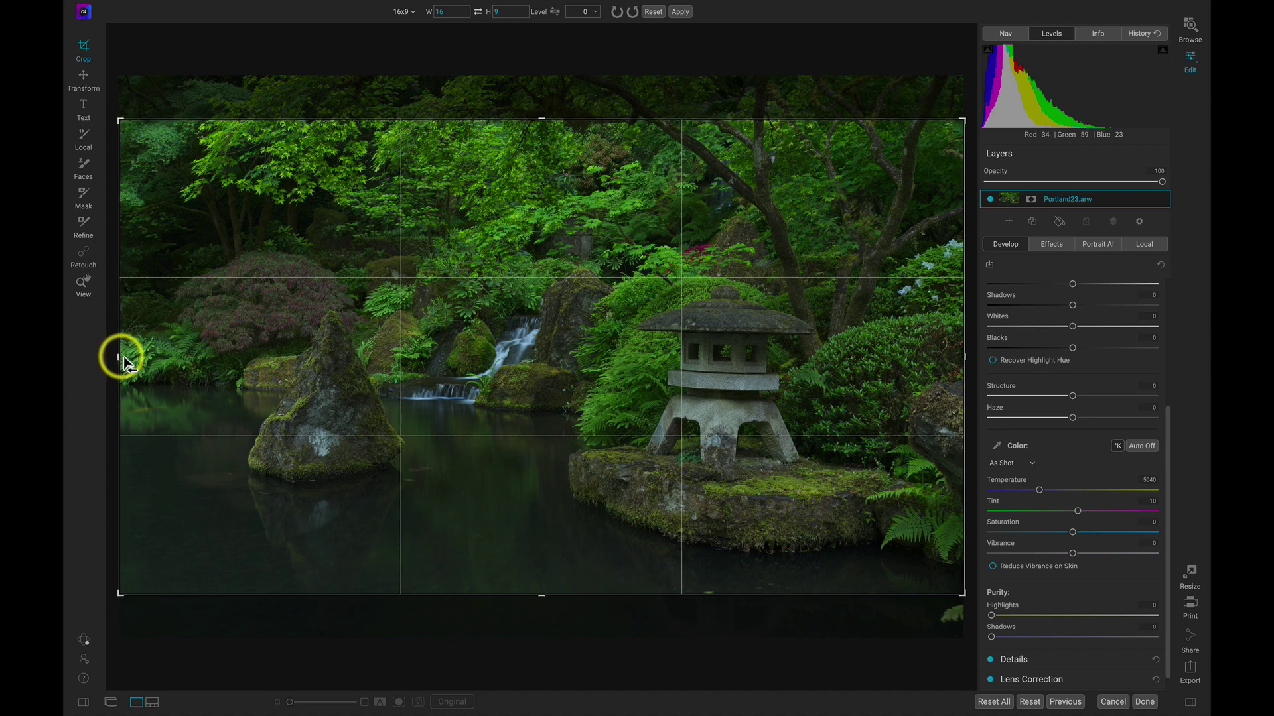
left_click_drag(120, 361, 149, 360)
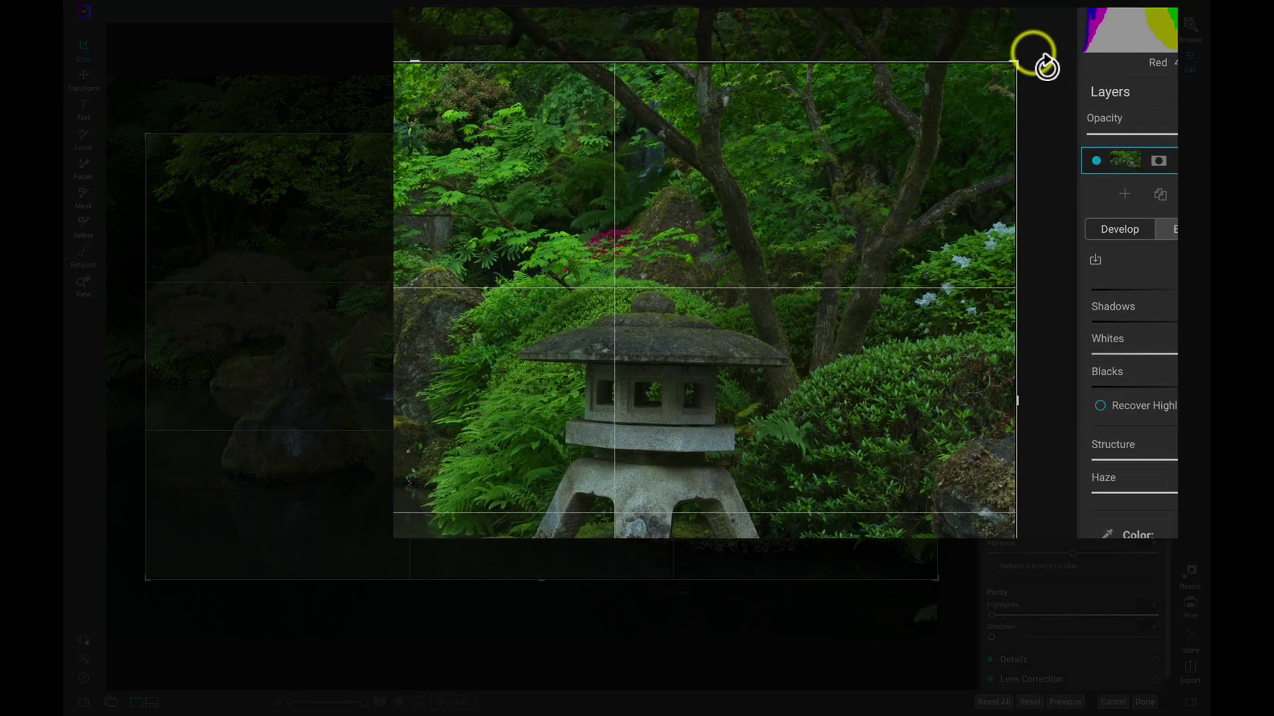
left_click_drag(1041, 60, 1039, 57)
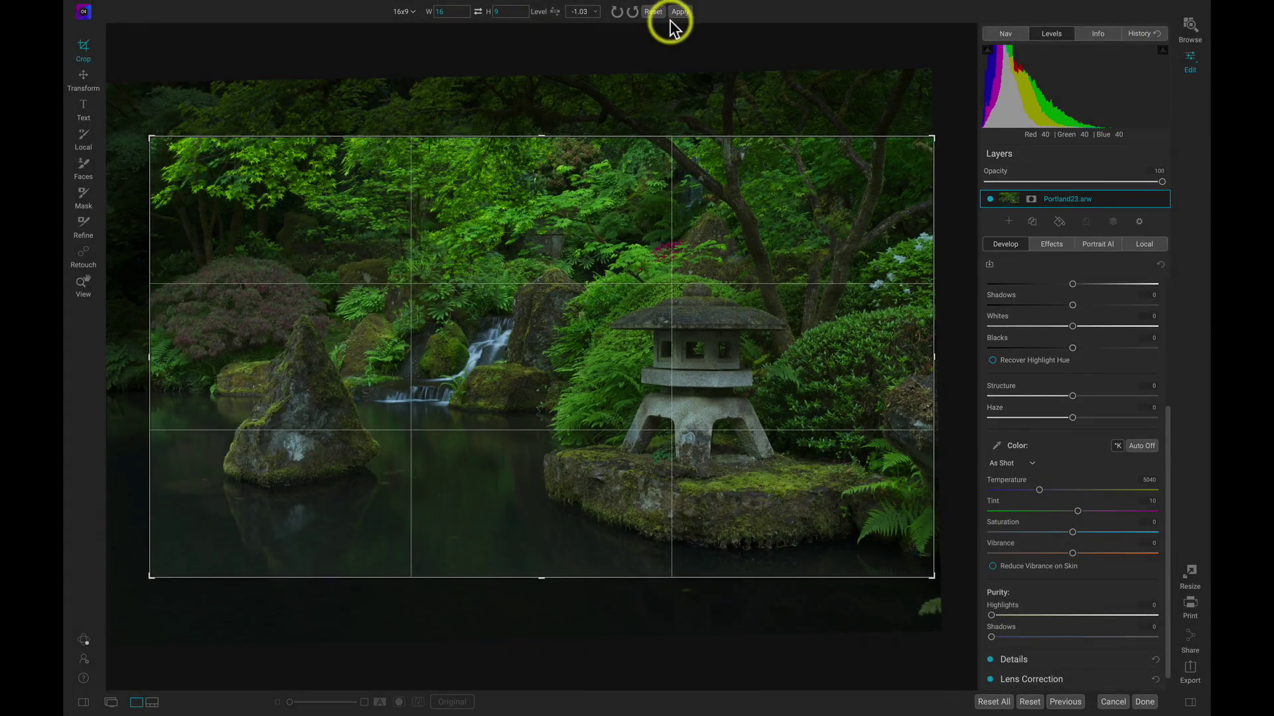
left_click(680, 12)
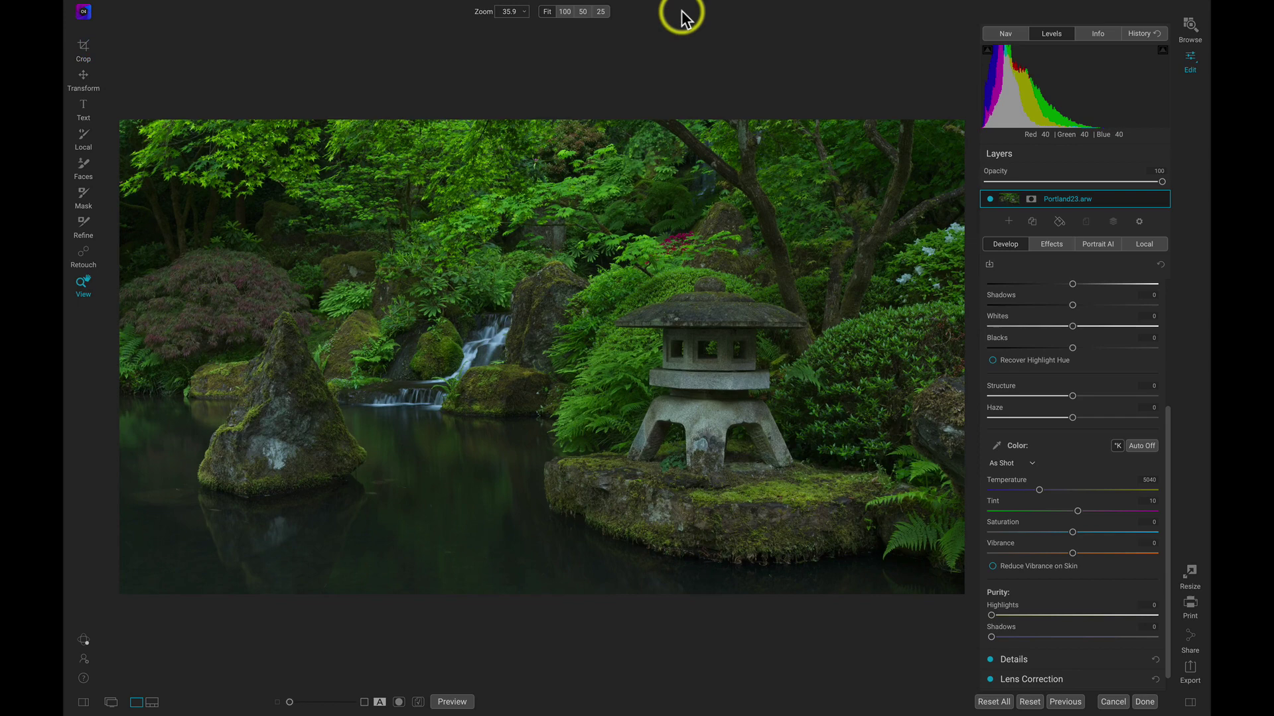
scroll(1041, 433, "up", 5)
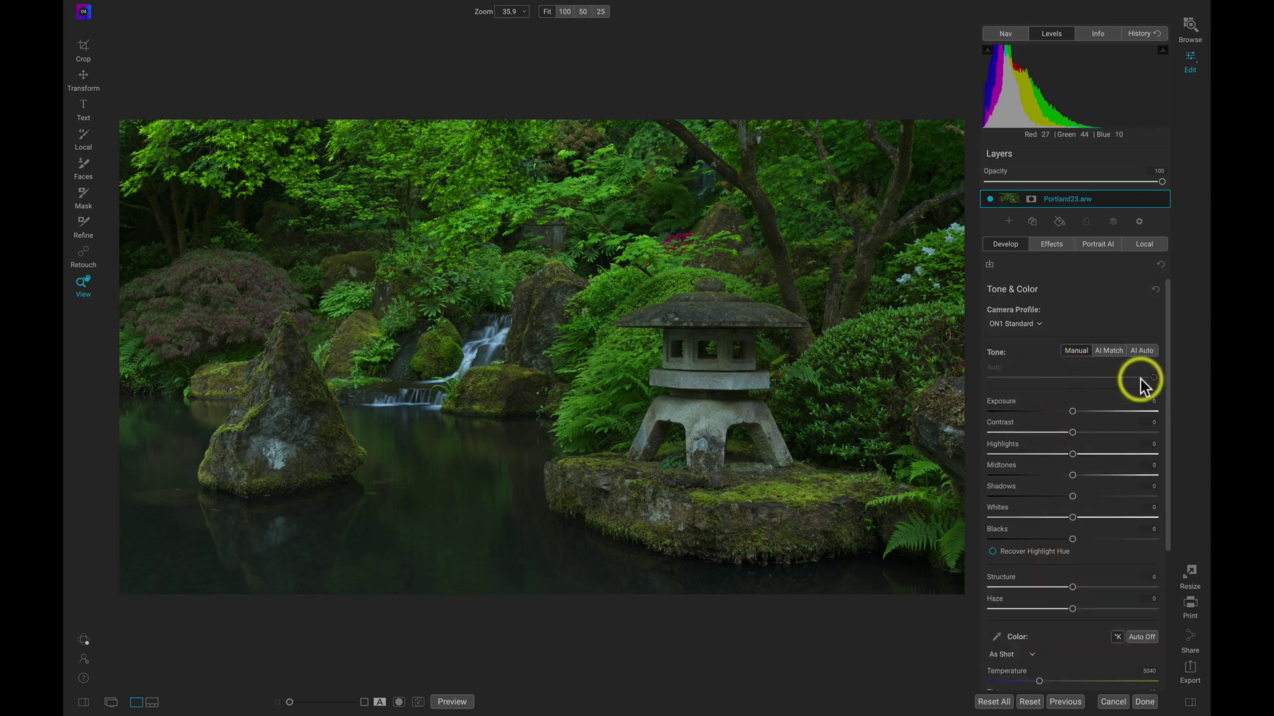
Apply AI Auto tone and nudge the exposure up to 0.45
left_click(1142, 353)
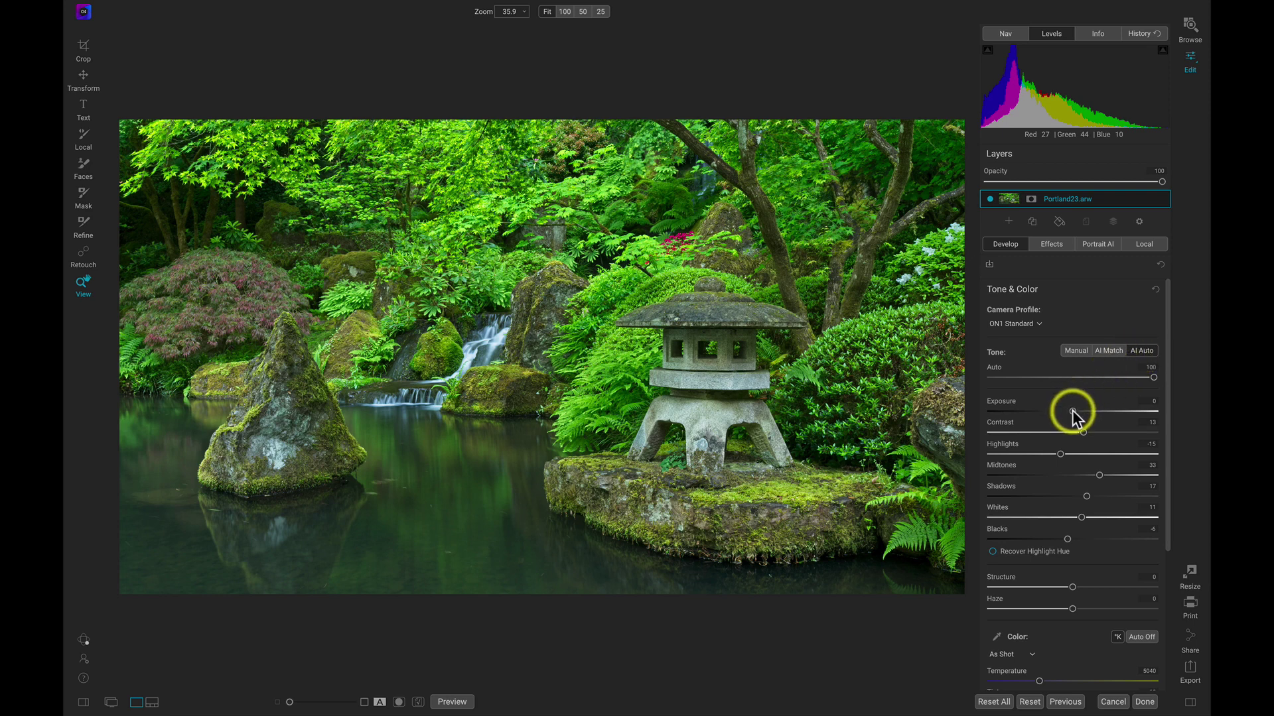
left_click_drag(1068, 411, 1080, 413)
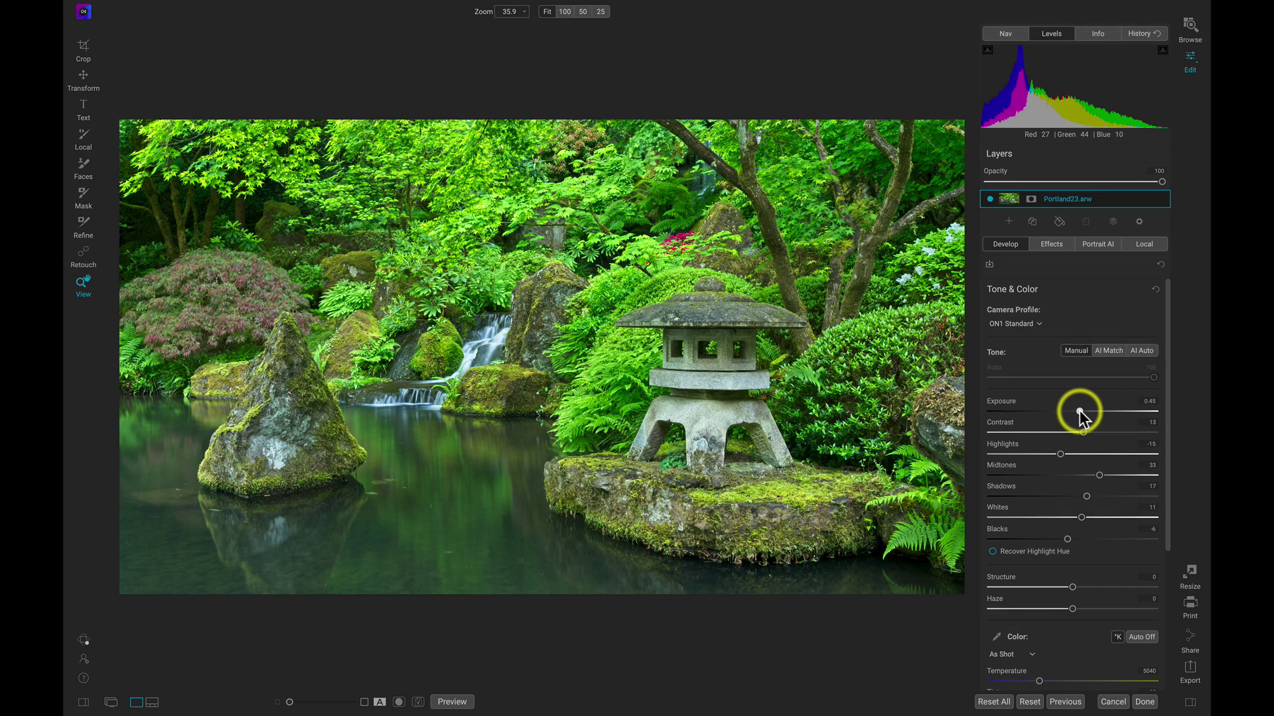
left_click(1055, 246)
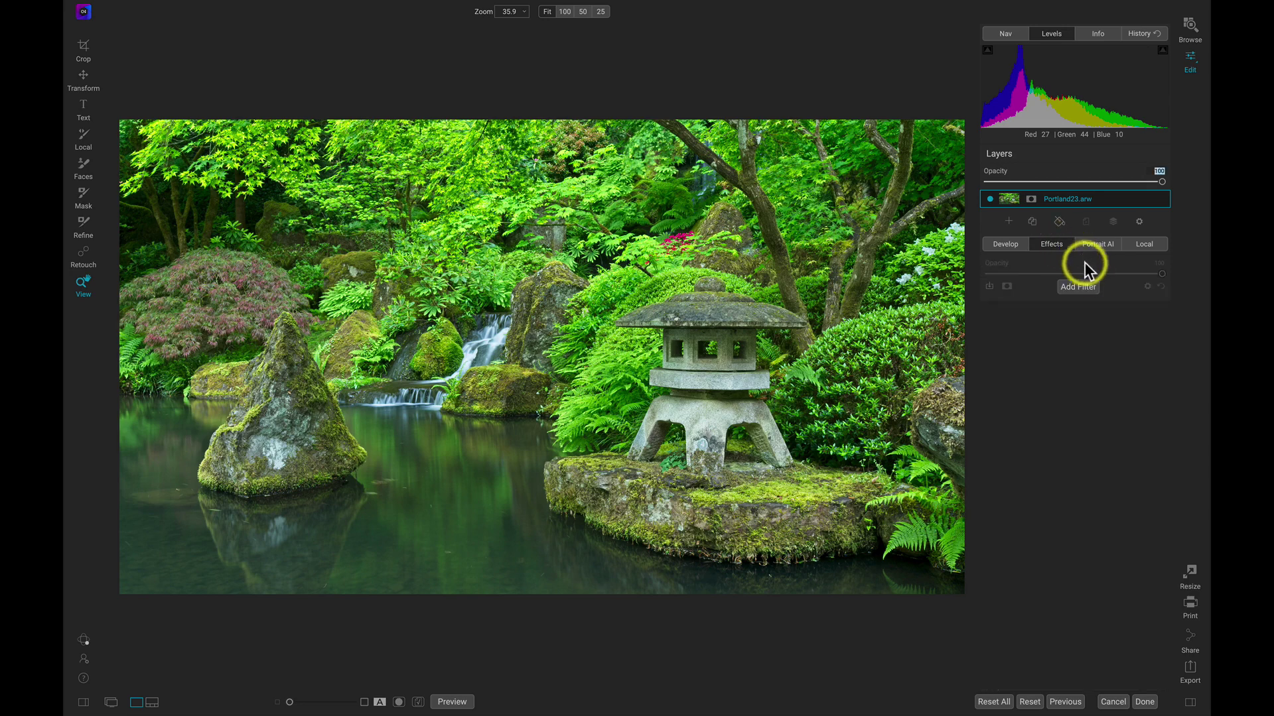
Add a Dynamic Contrast filter using the Surreal preset
left_click(1077, 287)
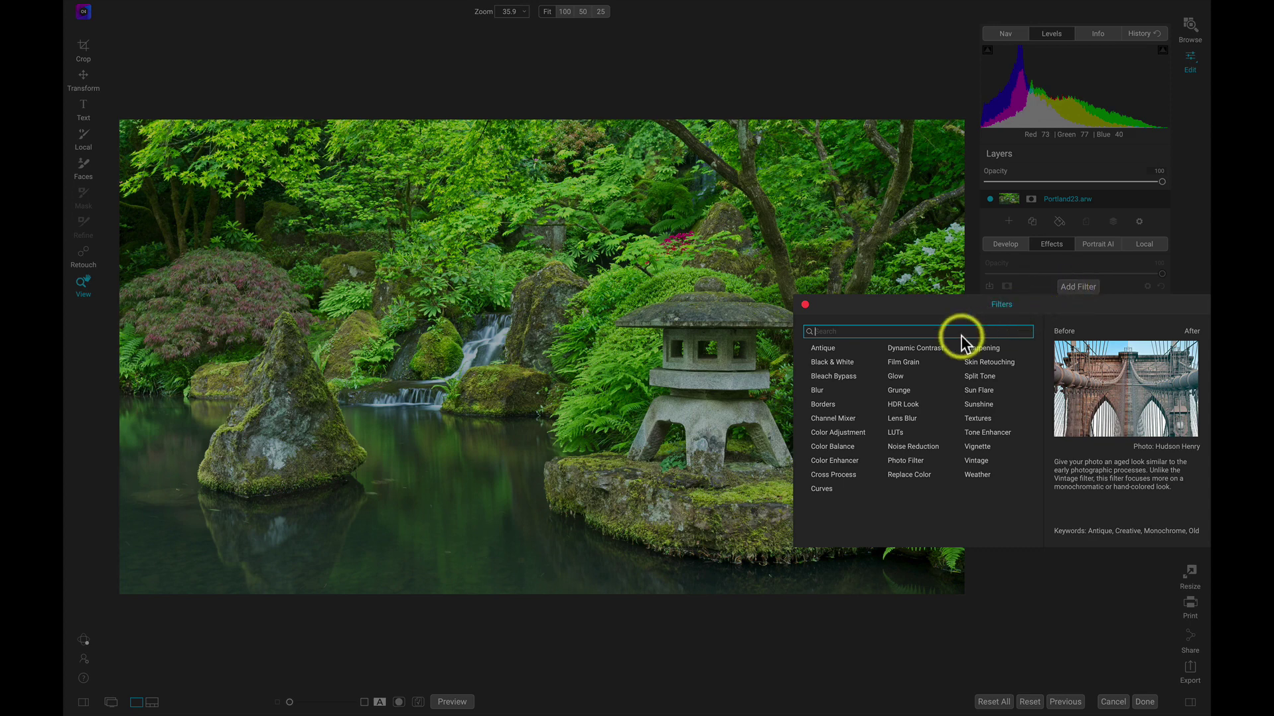
left_click(935, 348)
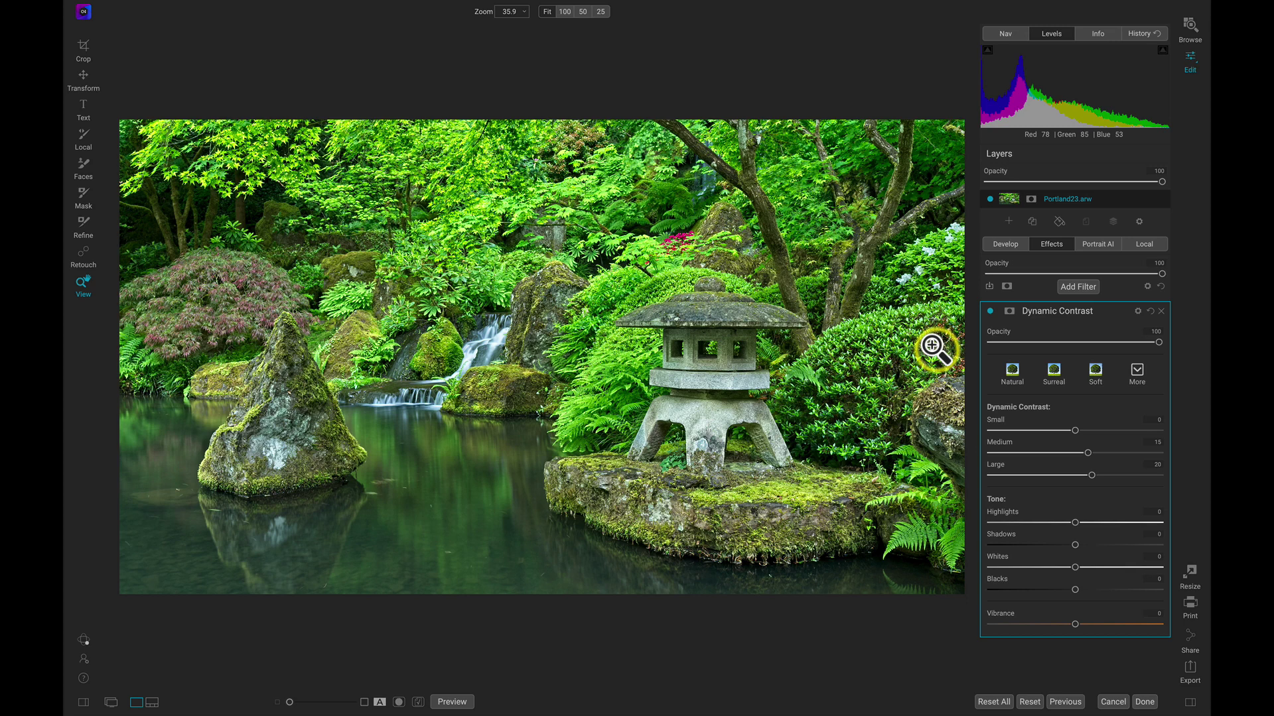
left_click(1054, 379)
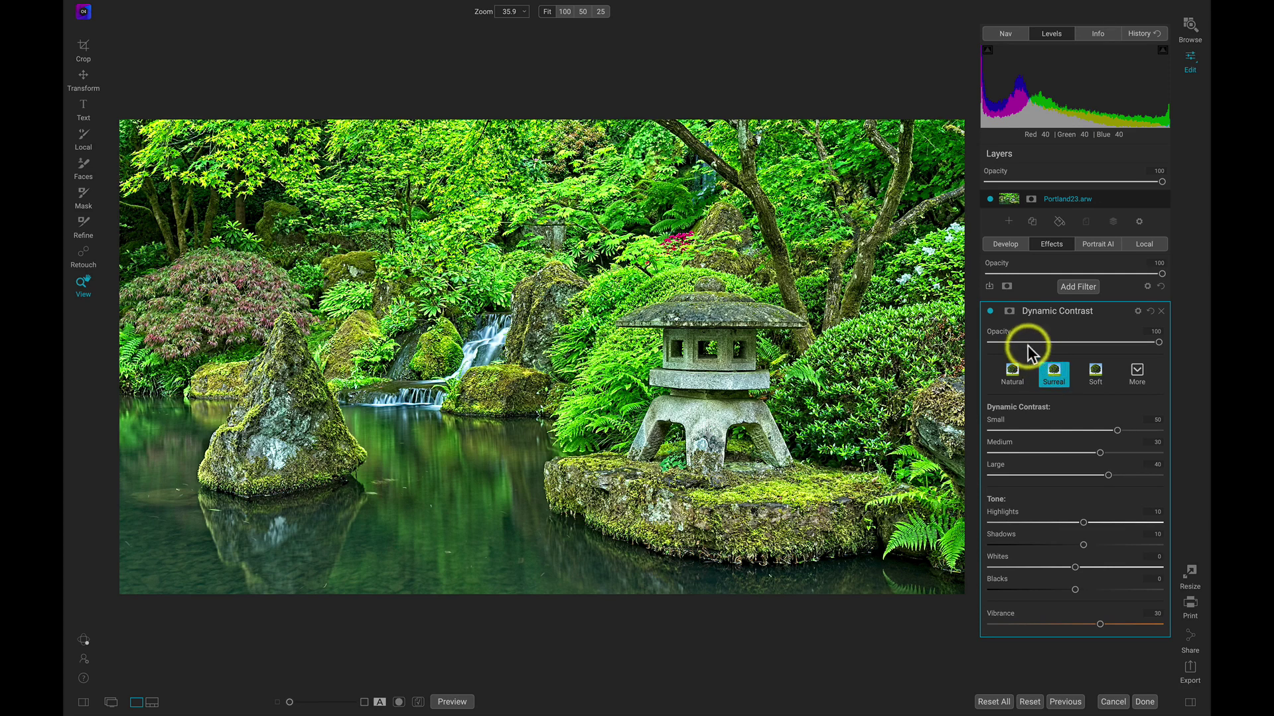
Invert the Dynamic Contrast mask, then brush it onto the lantern, right bushes and left rock
mouse_move(1057, 311)
left_click(1011, 310)
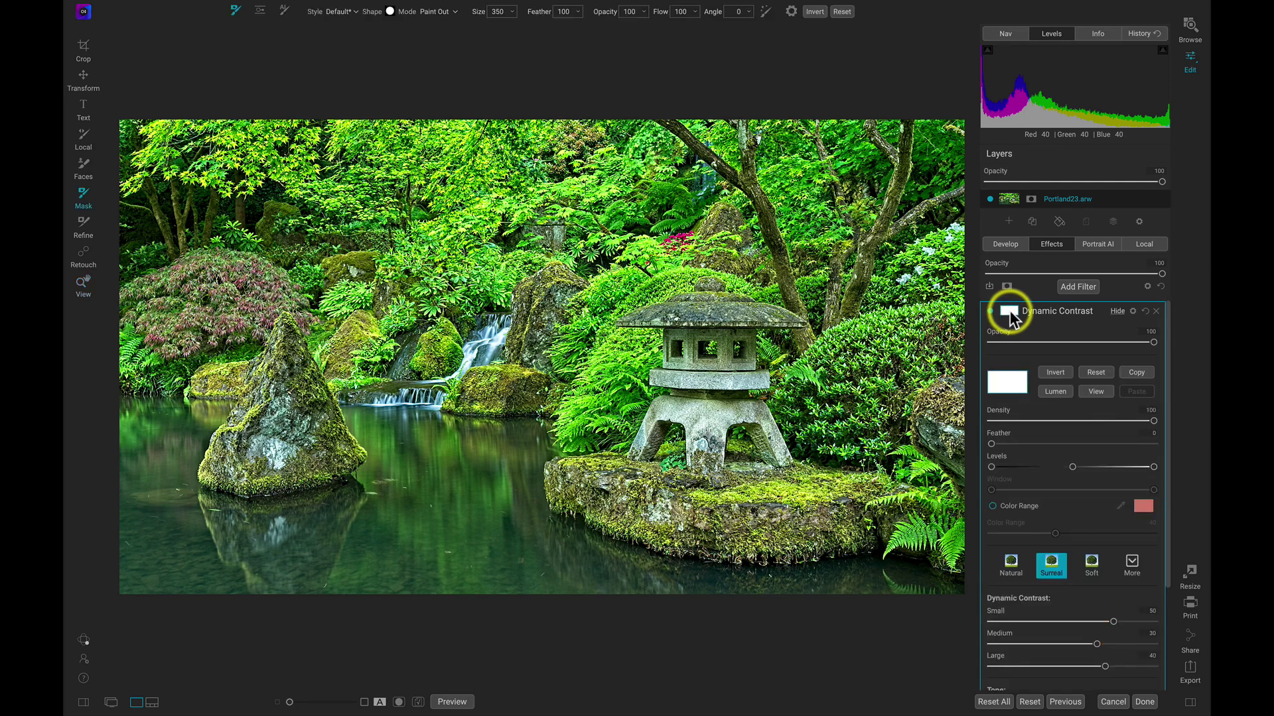
left_click(1068, 374)
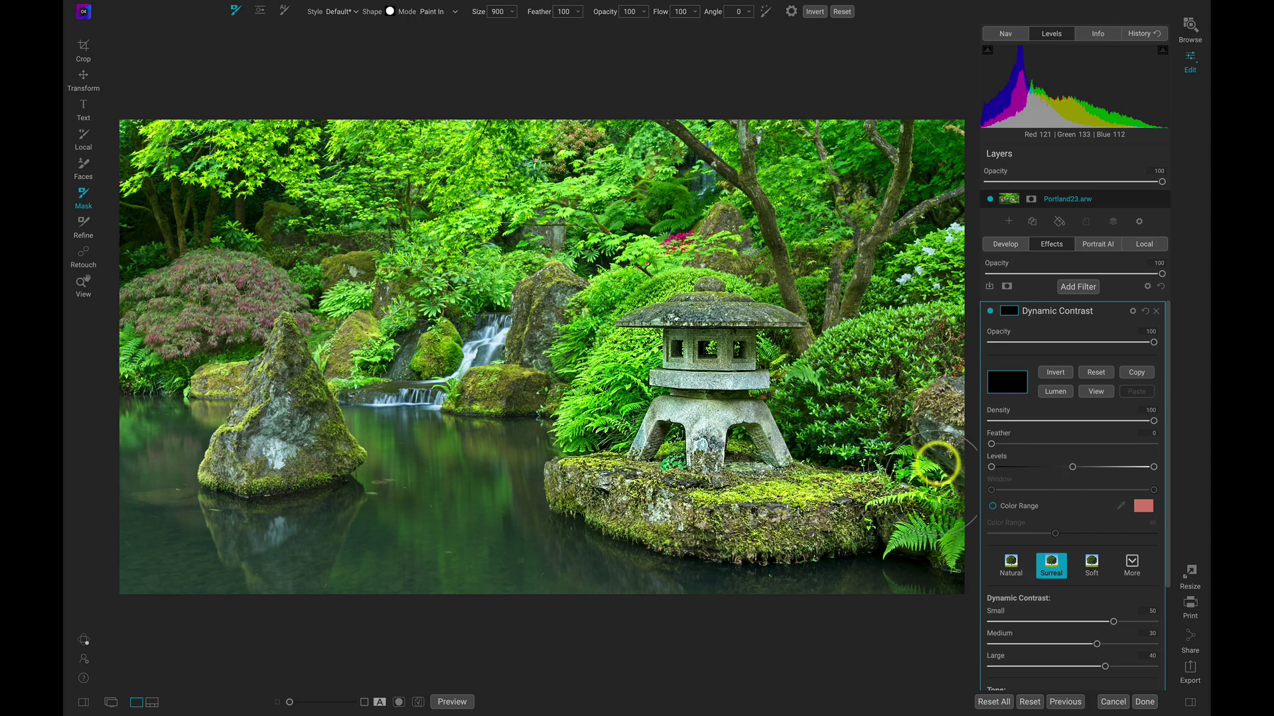
left_click_drag(722, 352, 914, 414)
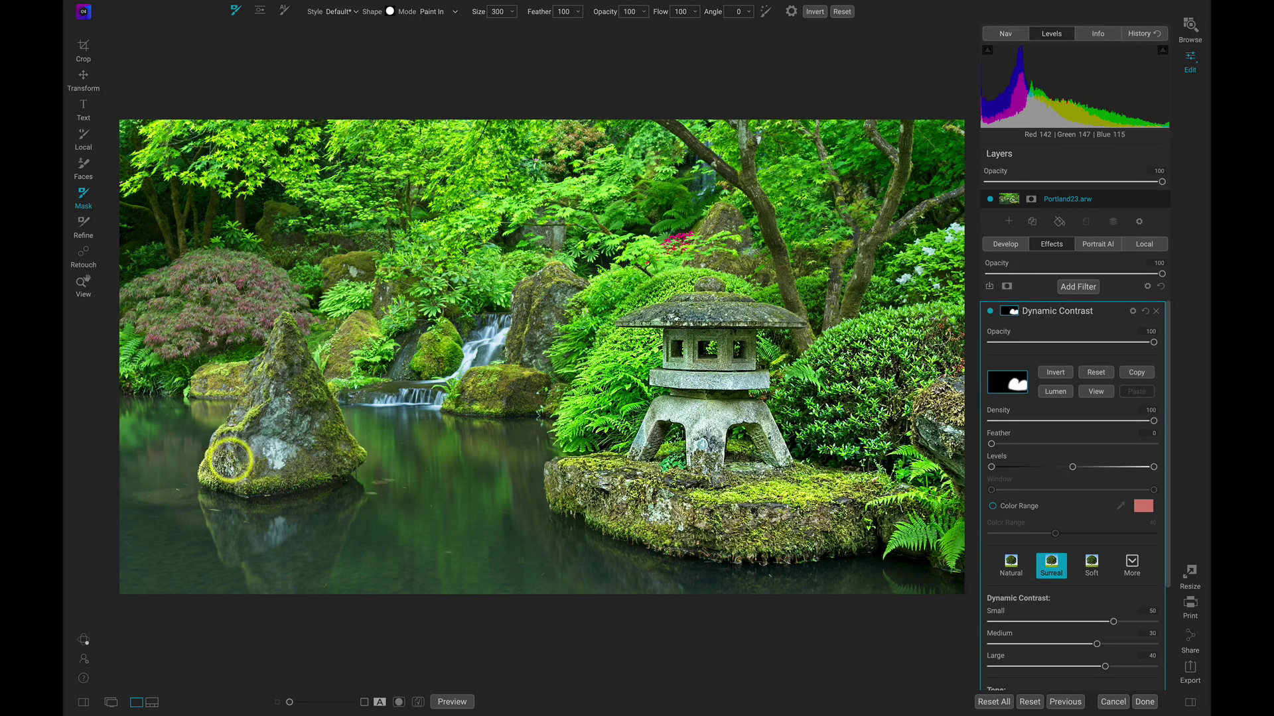
left_click_drag(303, 389, 319, 447)
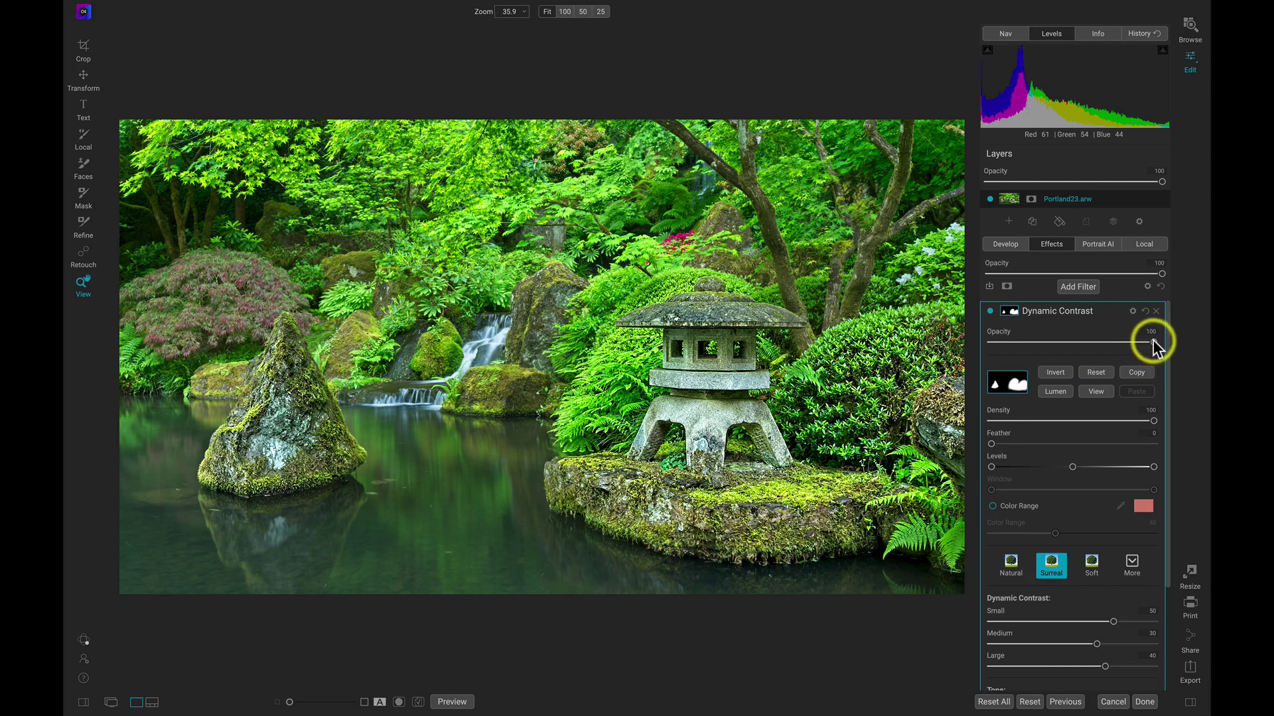
Lower the Dynamic Contrast filter's opacity to about 70
mouse_move(1141, 341)
left_mouse_down()
mouse_move(1149, 350)
mouse_move(1015, 367)
mouse_move(1146, 357)
mouse_move(1103, 360)
left_mouse_up()
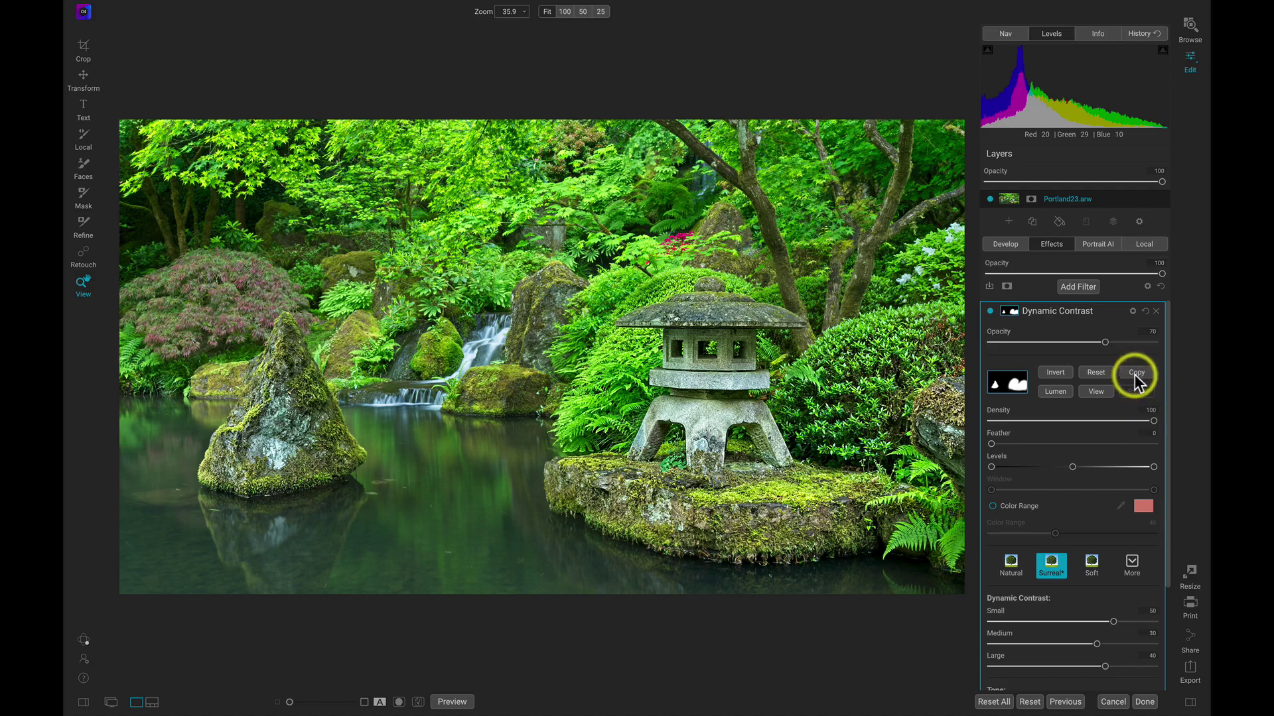
Add a Glow filter with the Darker preset, keeping Overlay Strong mode
left_click(1081, 289)
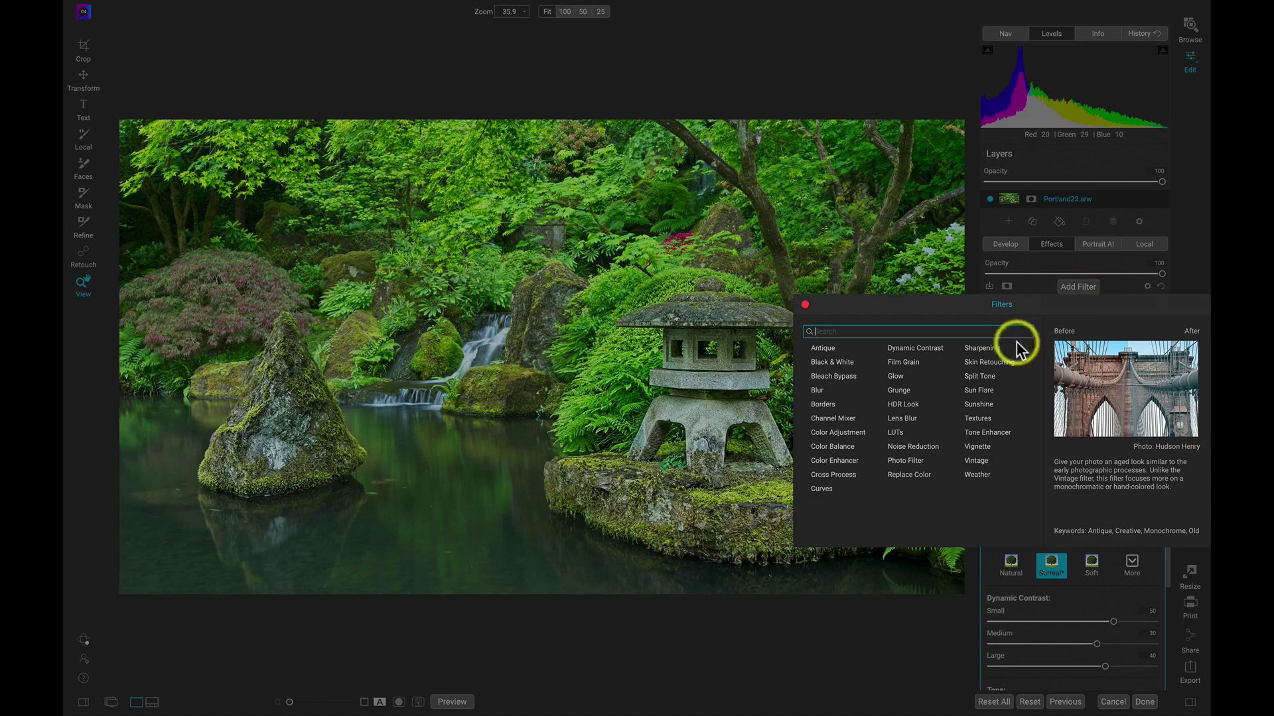
left_click(896, 377)
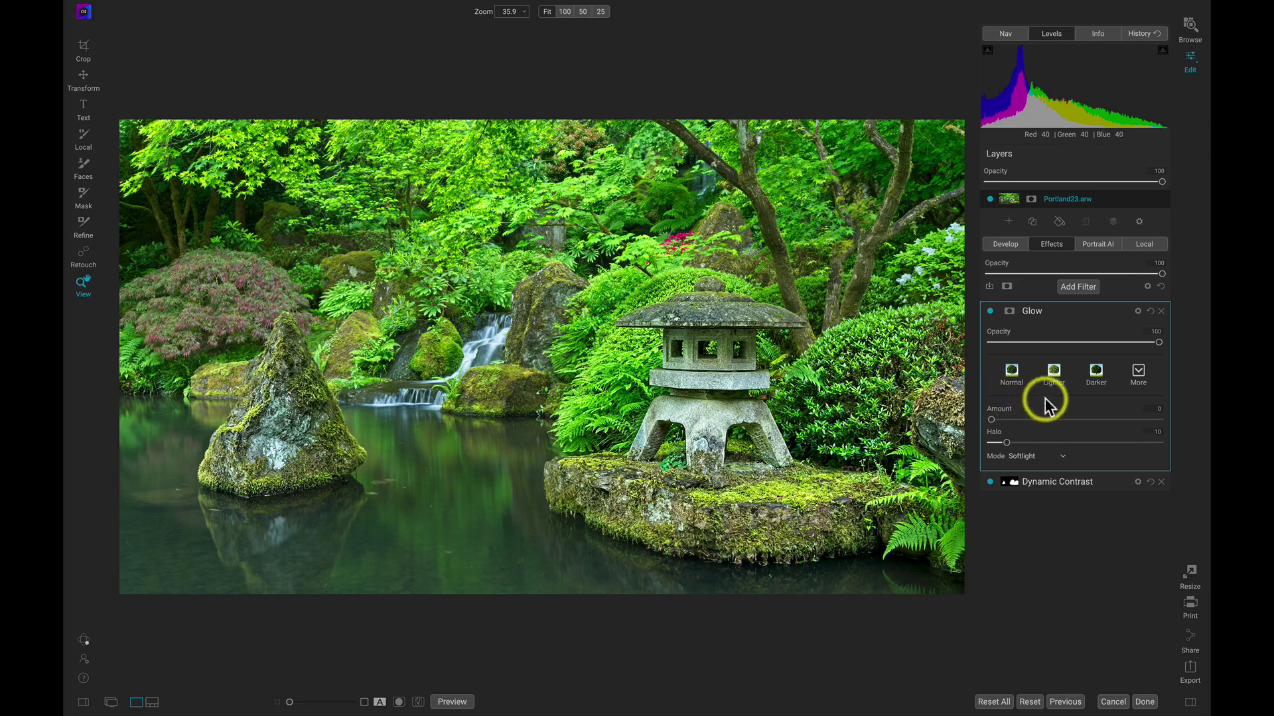
left_click(1093, 384)
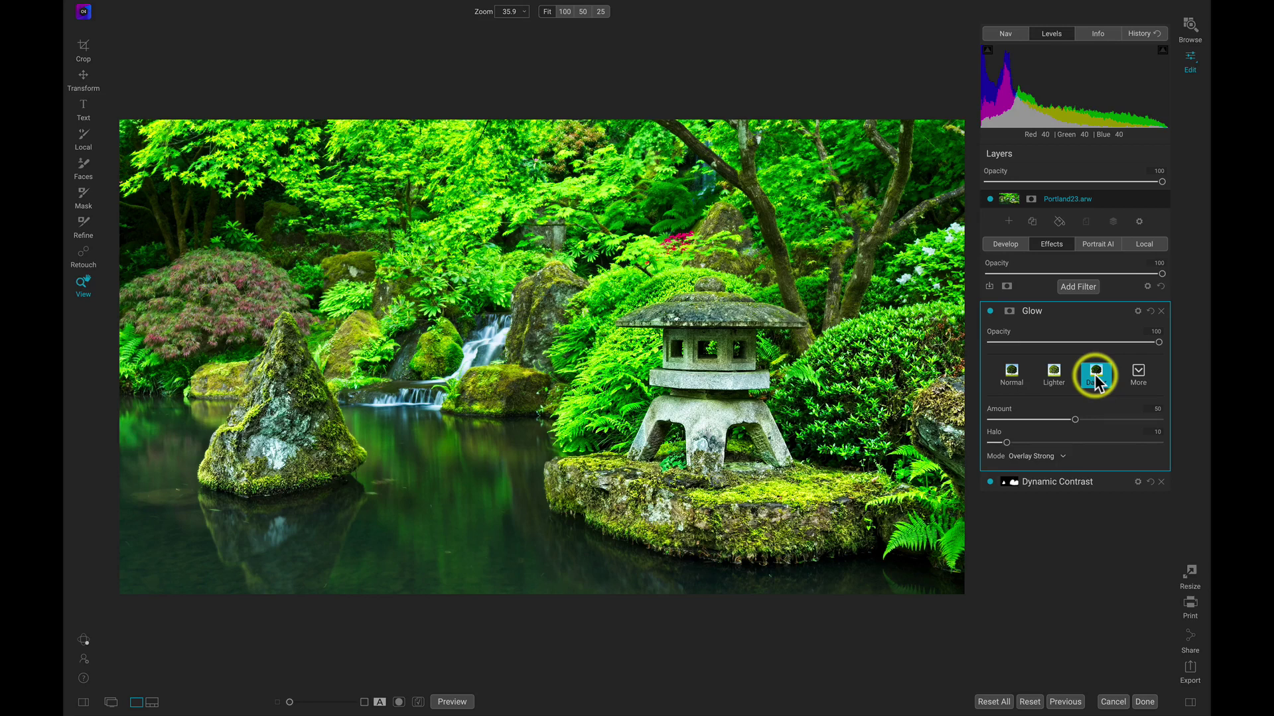
Paste the copied mask onto the Glow filter and invert it
left_click(1008, 311)
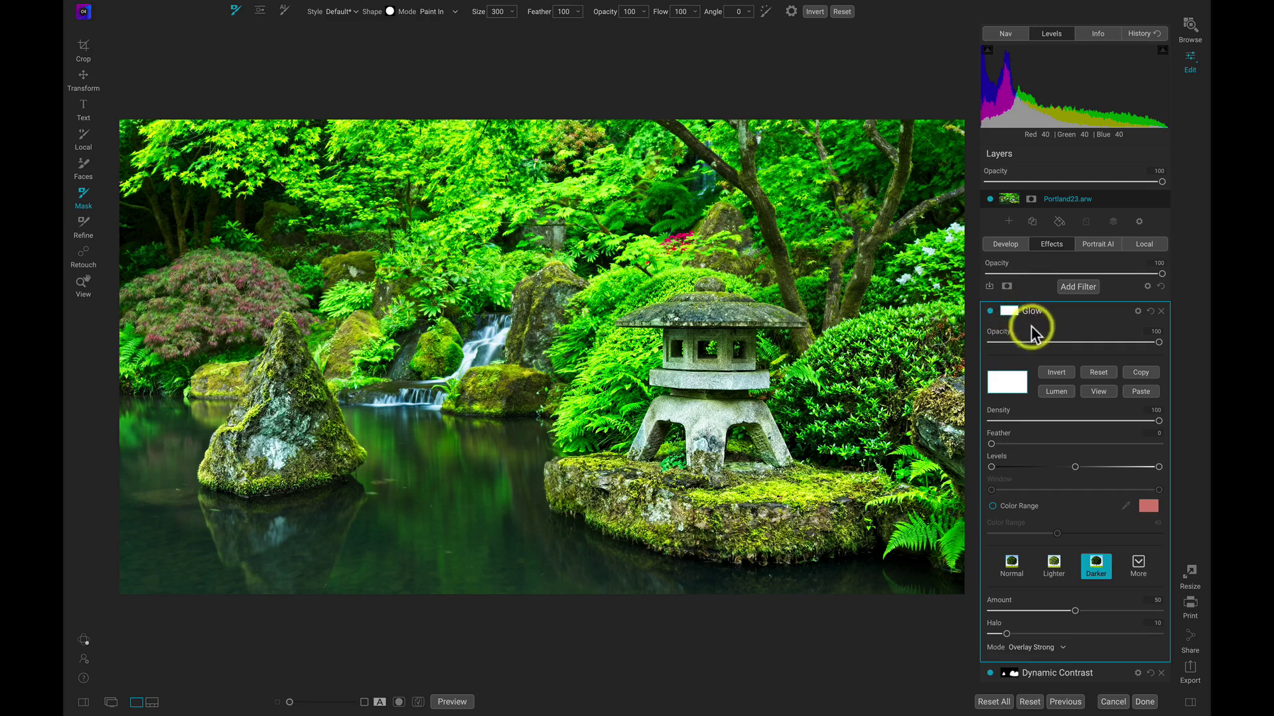
left_click(1144, 394)
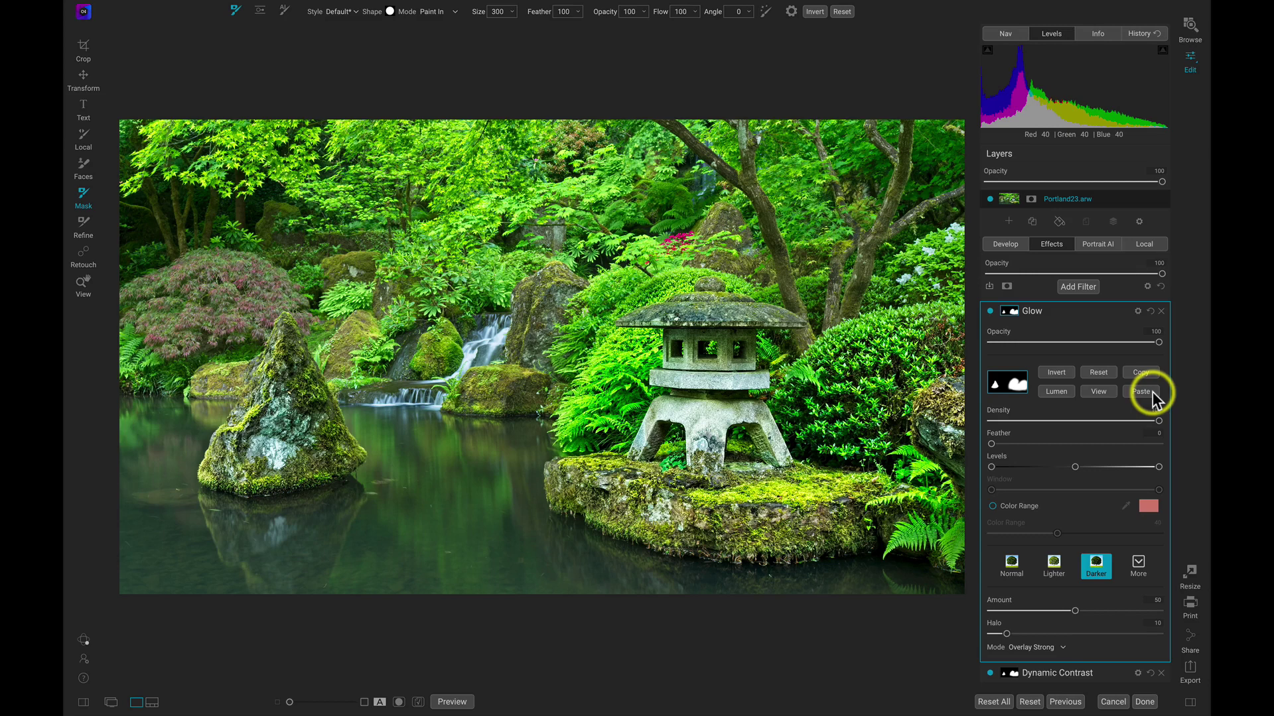
left_click(1065, 375)
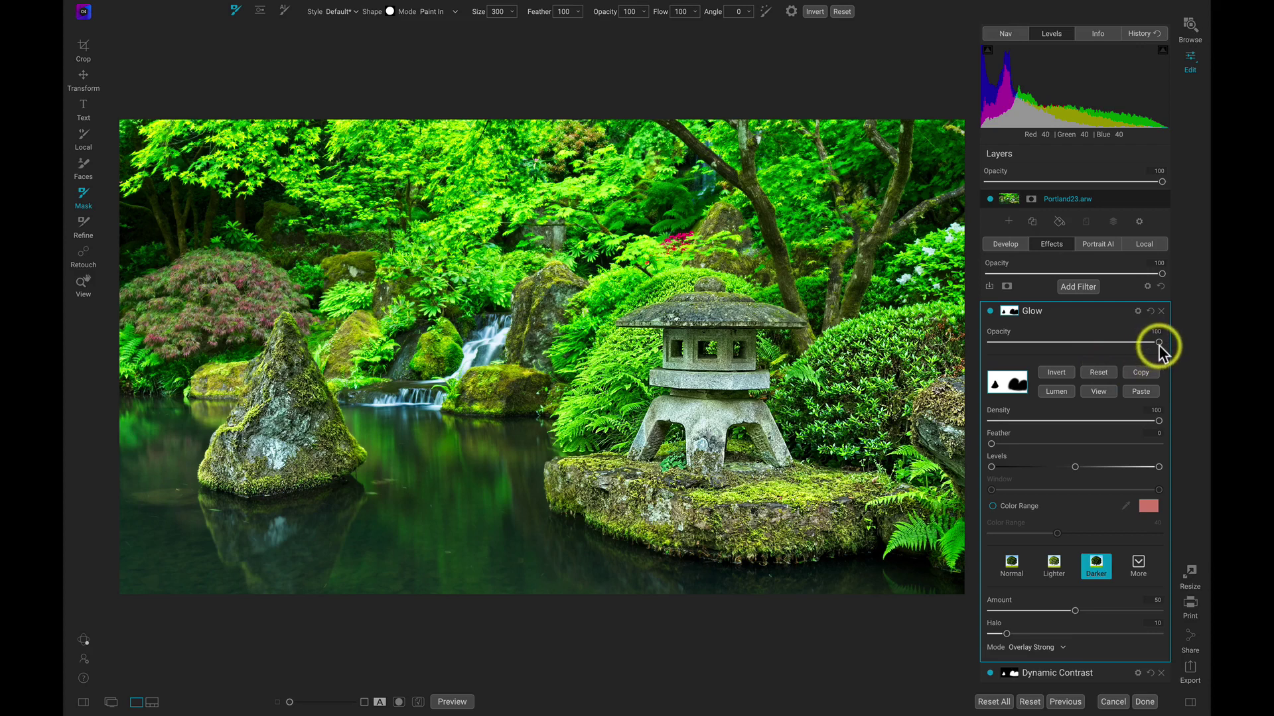
Lower the Glow opacity and compare the edit against the original
mouse_move(1158, 343)
left_mouse_down()
mouse_move(1058, 341)
mouse_move(1152, 358)
left_mouse_up()
key("z")
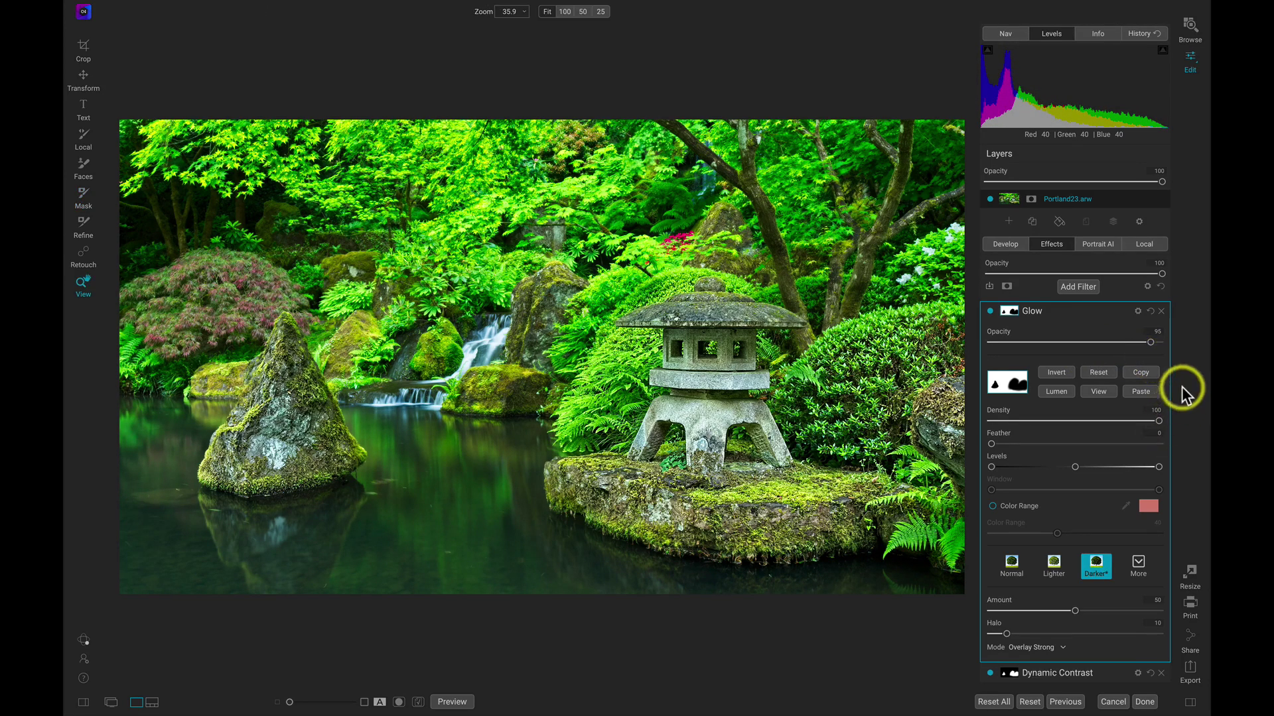
key("backslash")
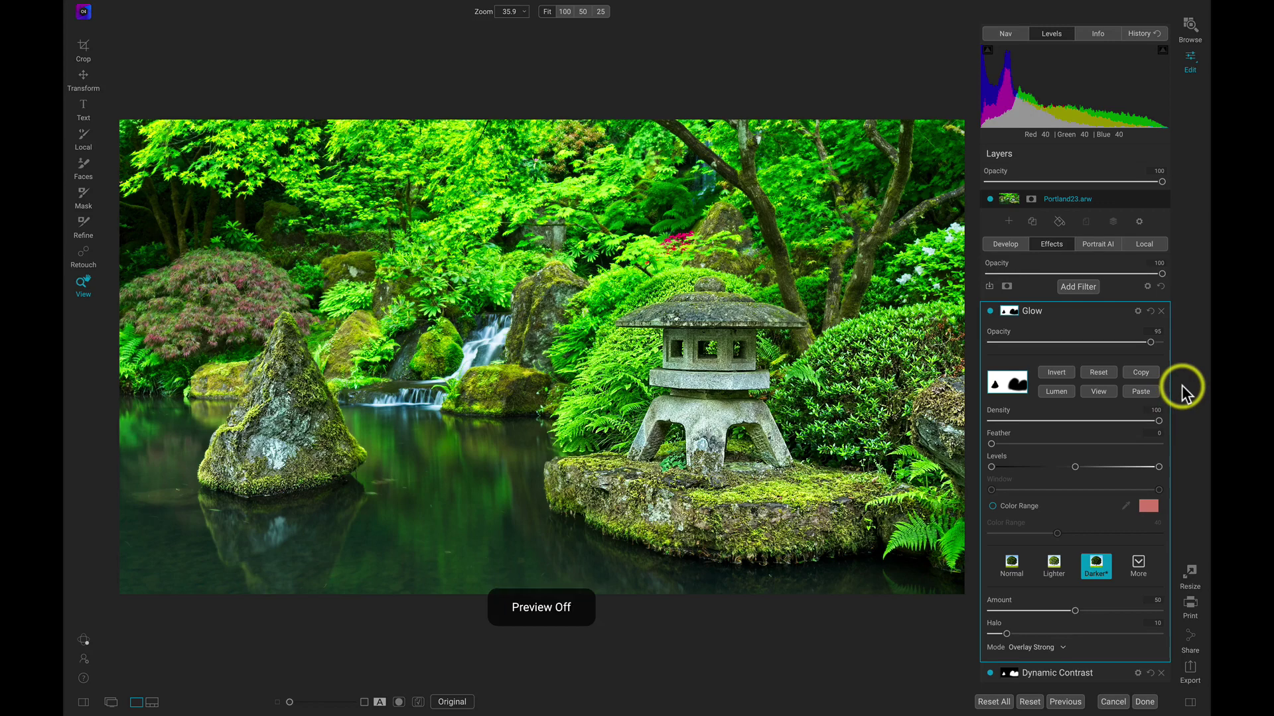
key("backslash")
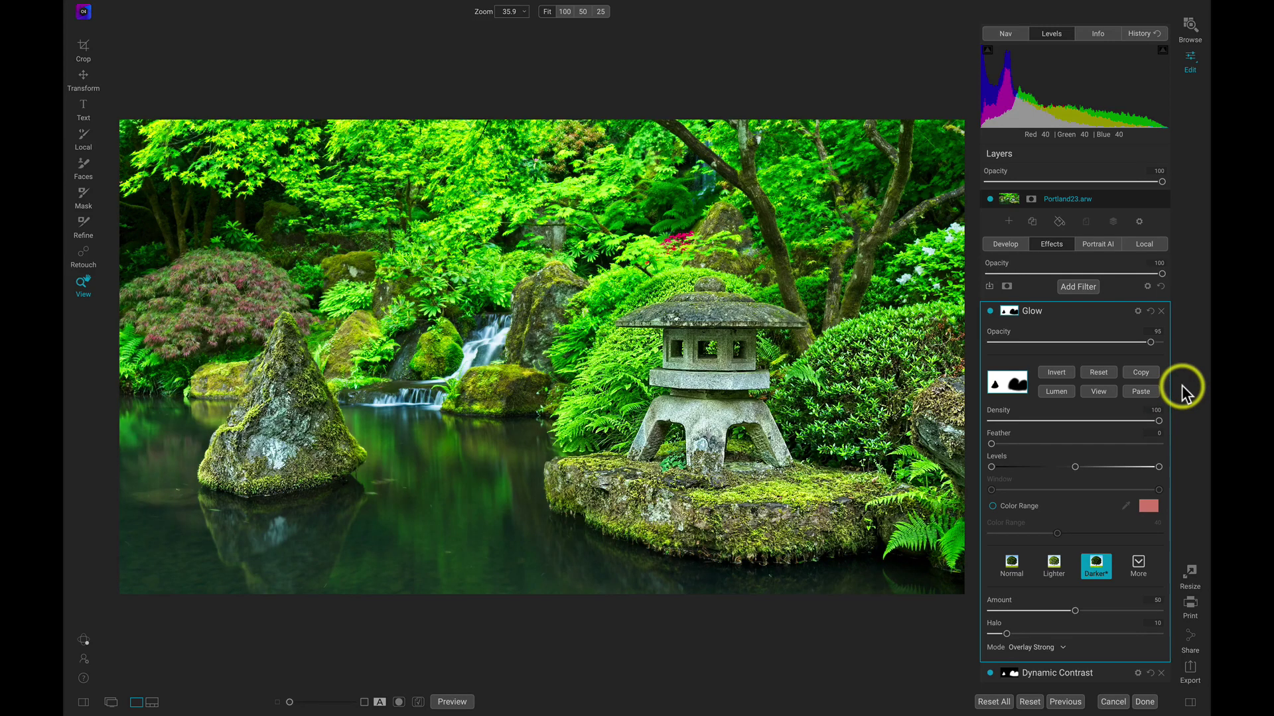
Add a warm-highlight, teal-shadow Split Tone filter and compare it with the original
left_click(1088, 289)
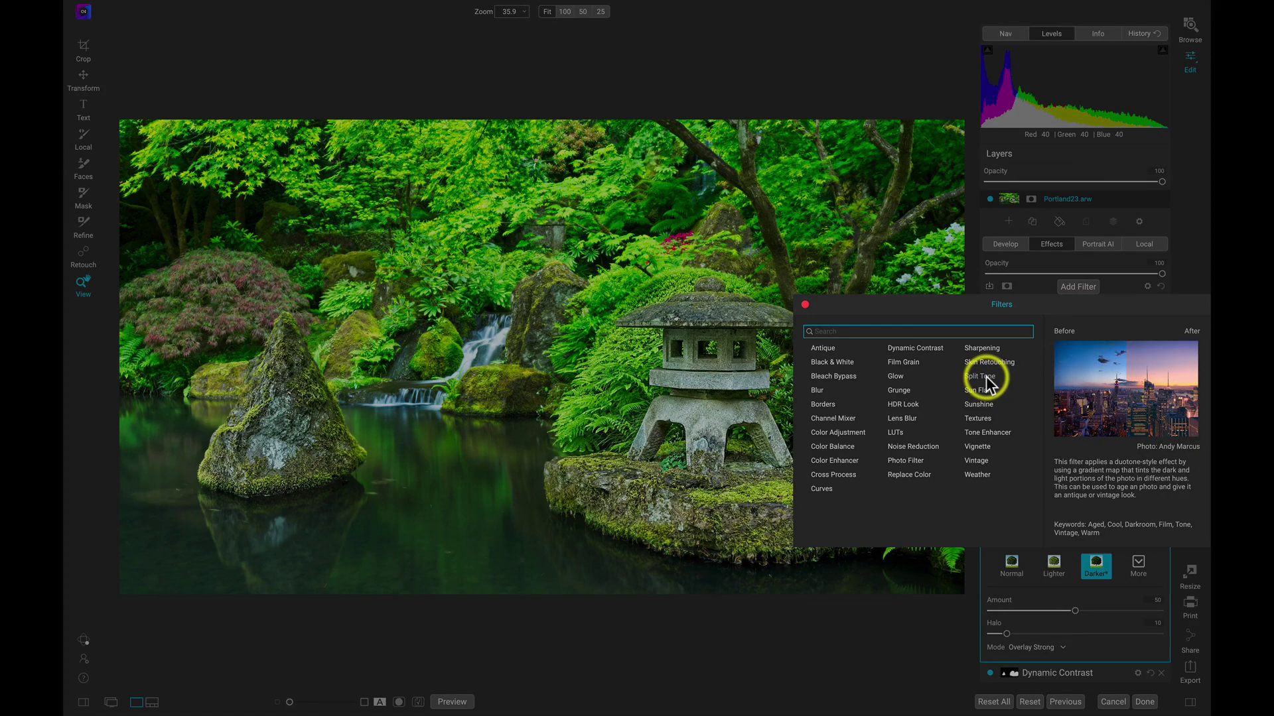
left_click(986, 376)
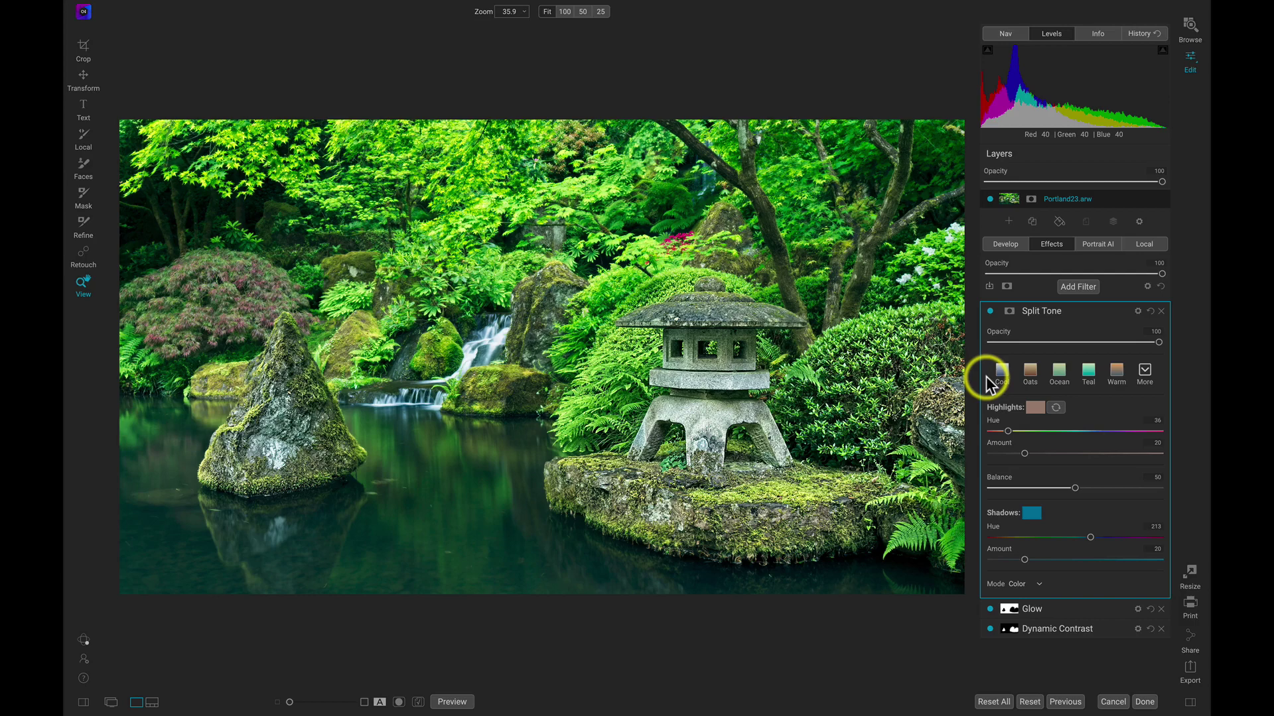
key("ctrl+p")
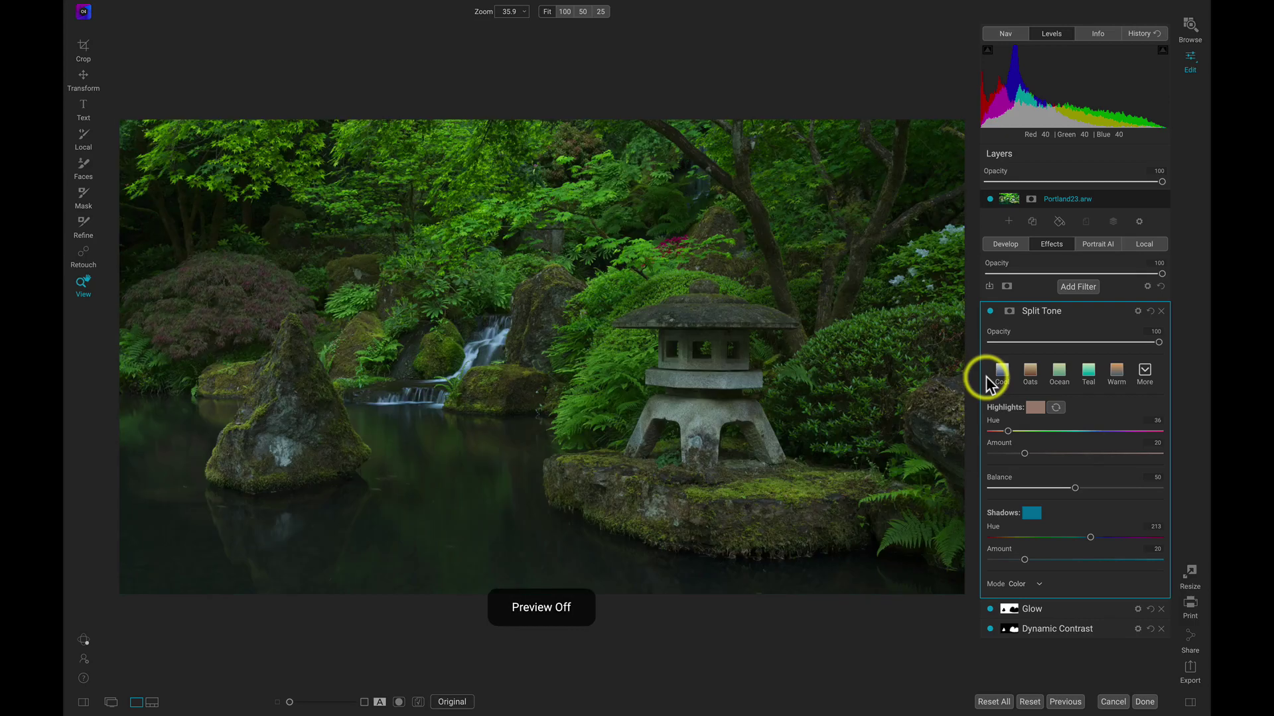
key("ctrl+p")
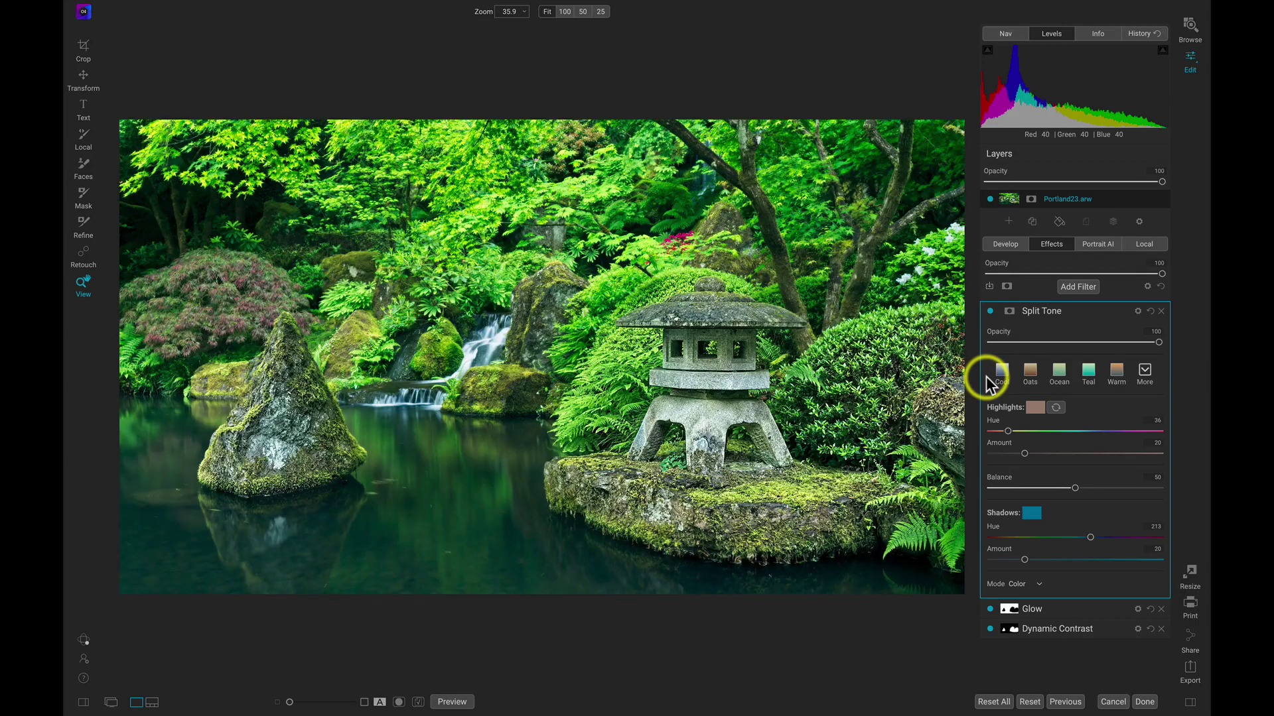
key("ctrl+p")
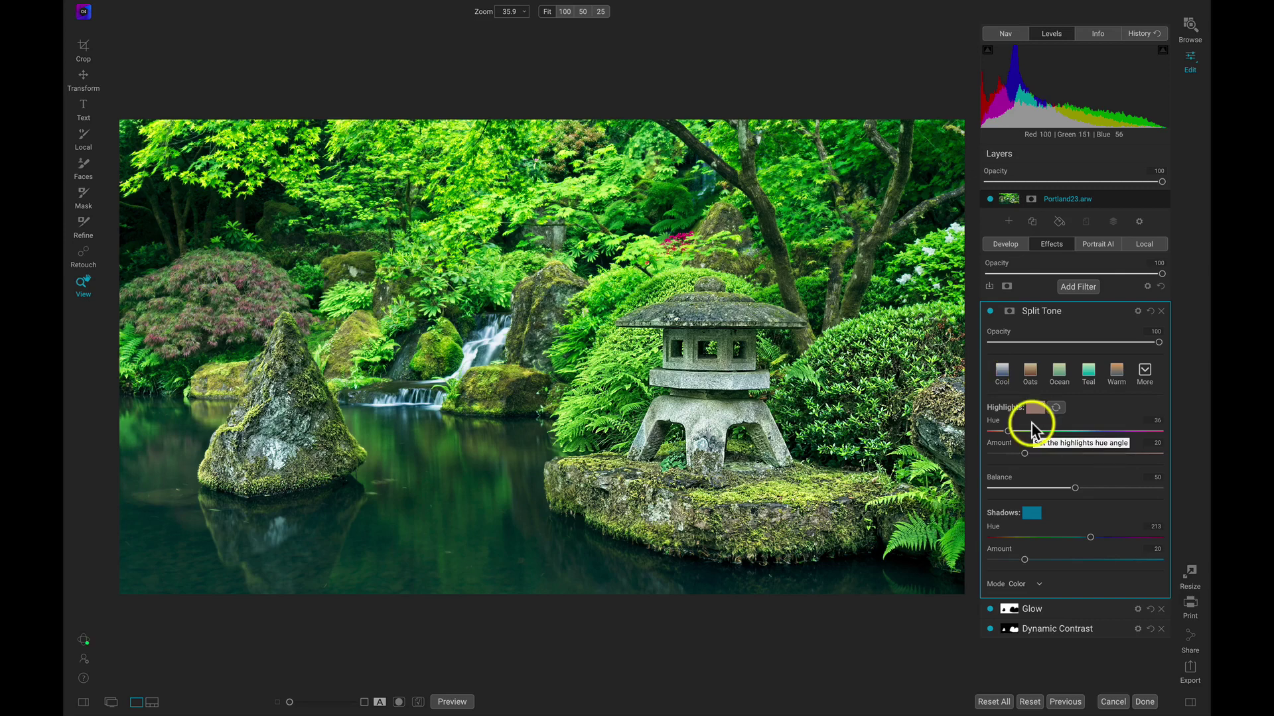
Add Portland23 to the Favorites album from Browse and open that album
key("g")
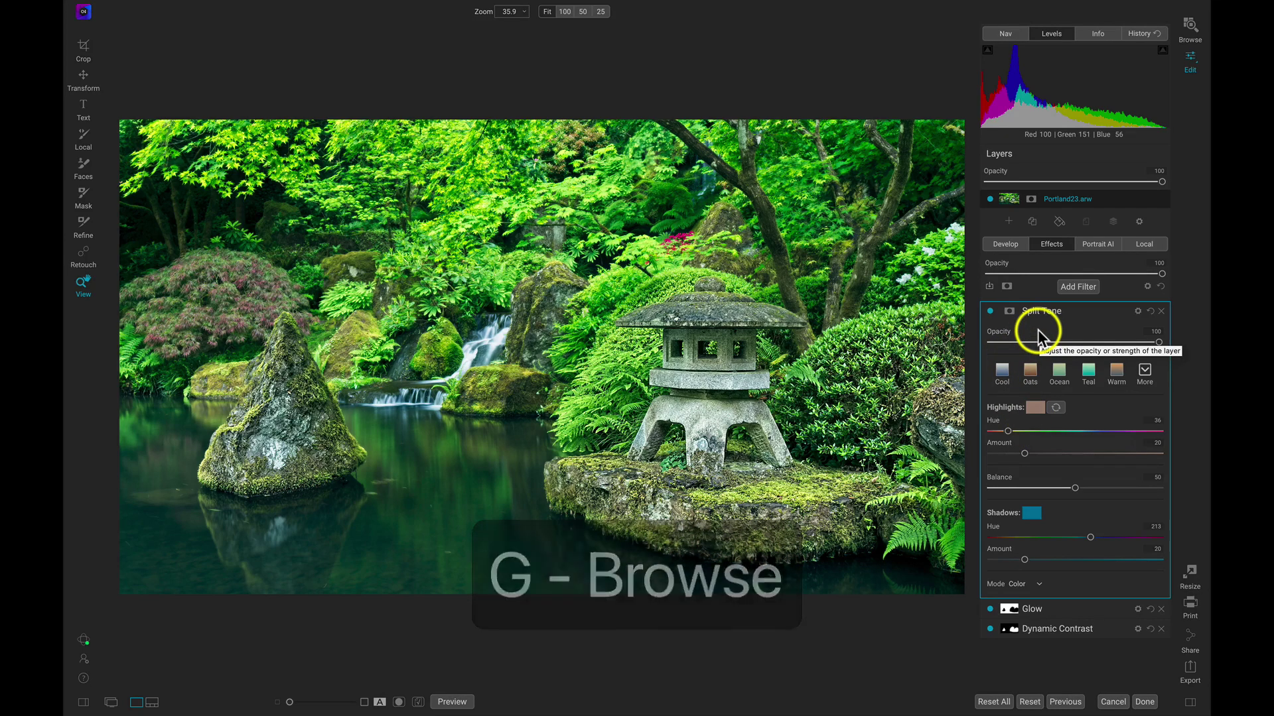
key("g")
mouse_move(767, 304)
left_mouse_down()
mouse_move(242, 225)
mouse_move(185, 190)
left_mouse_up()
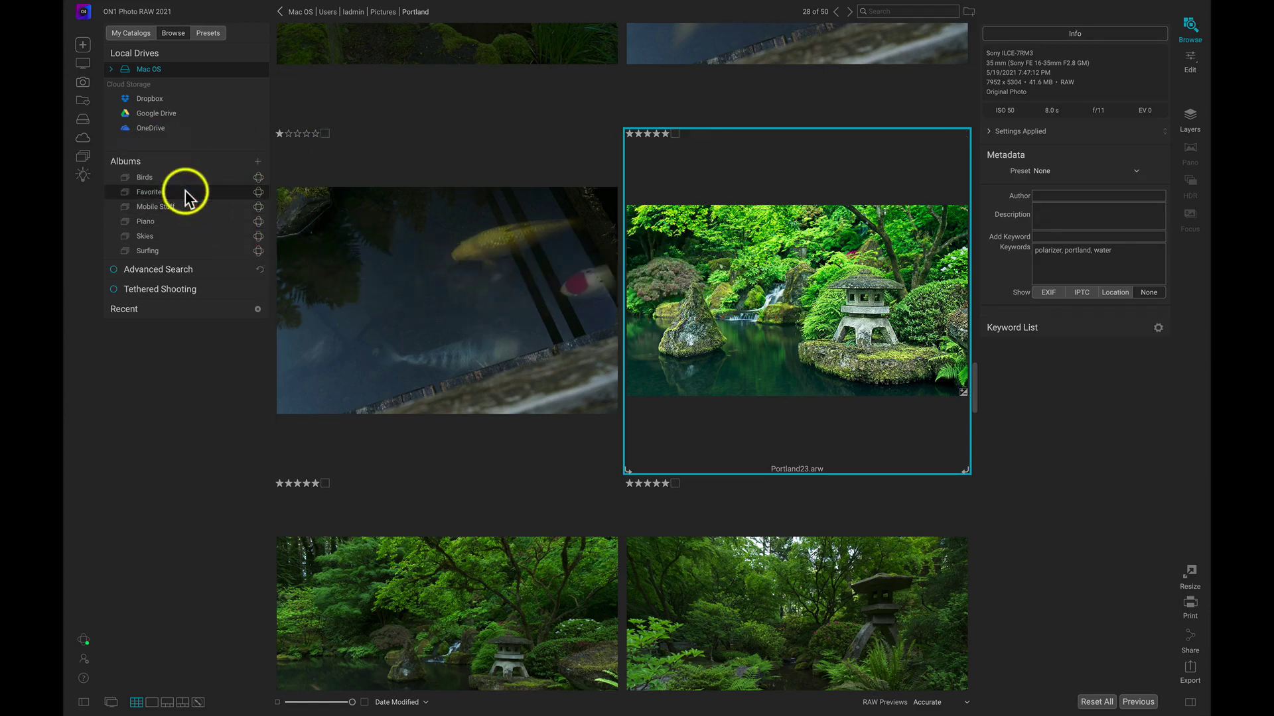
left_click(185, 190)
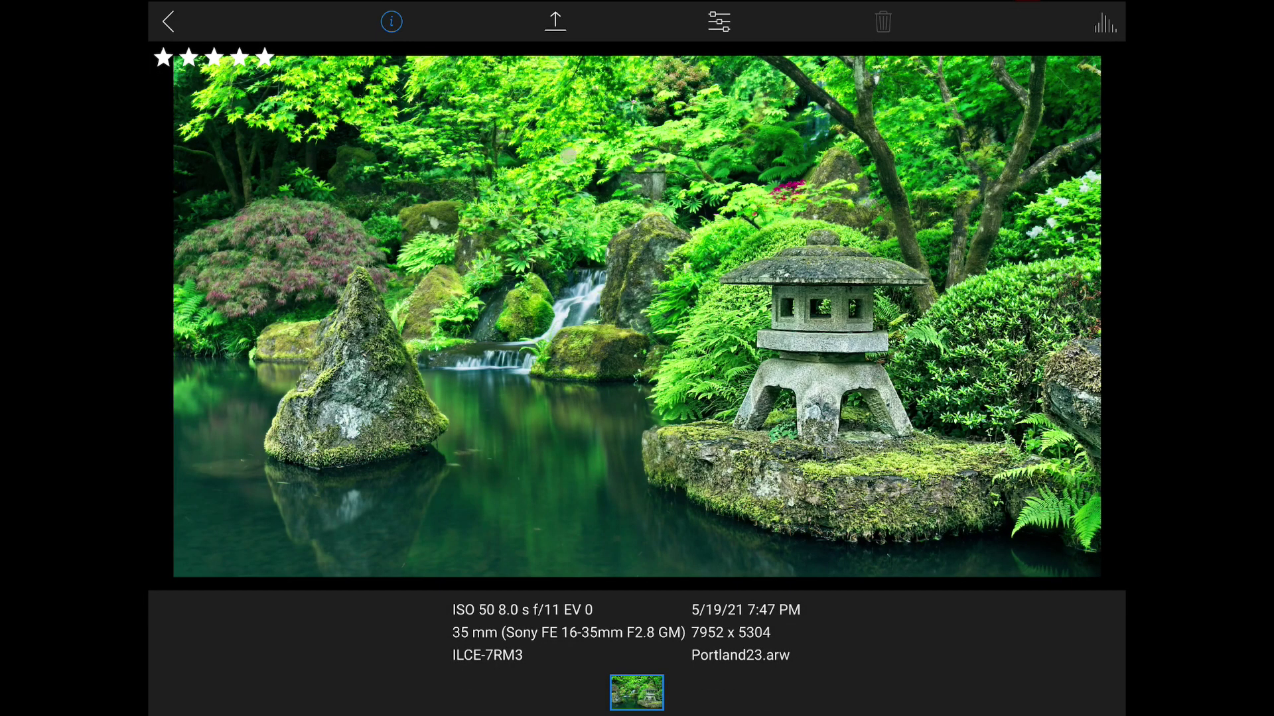
Drop the lantern photo's Split Tone opacity to 39 and share it to Instagram as a JPEG
left_click(719, 23)
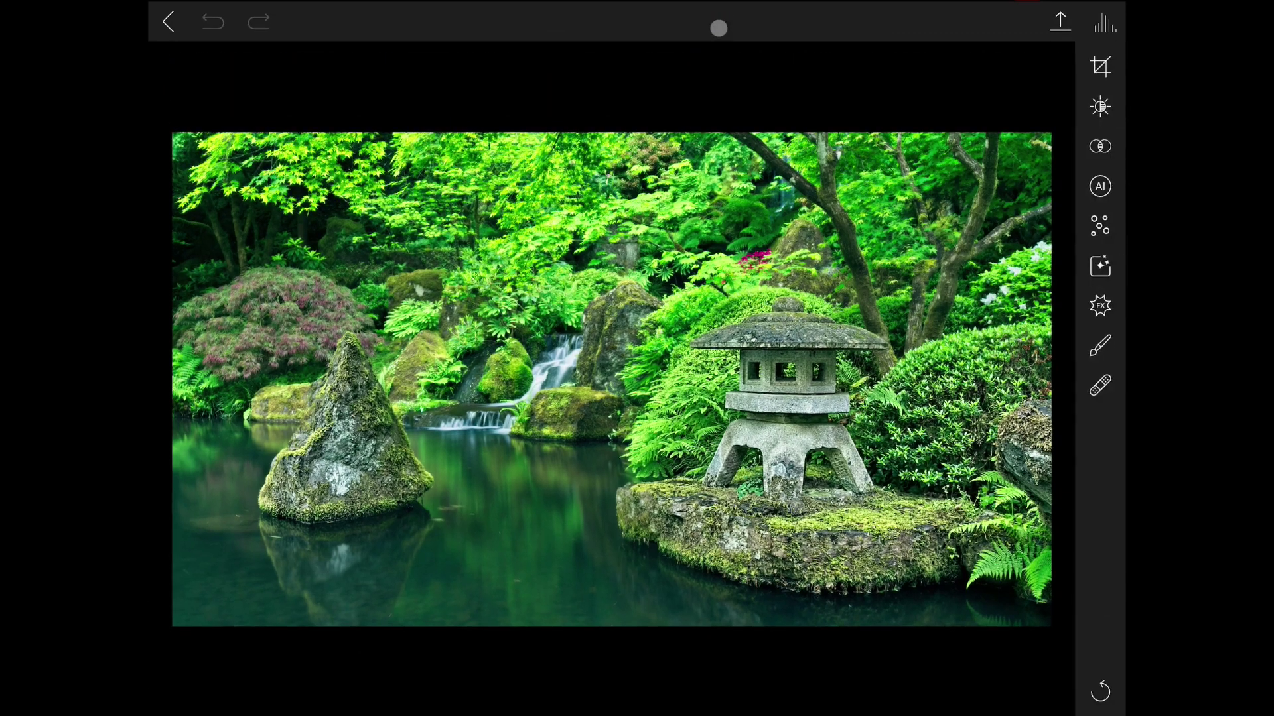
left_click(1088, 313)
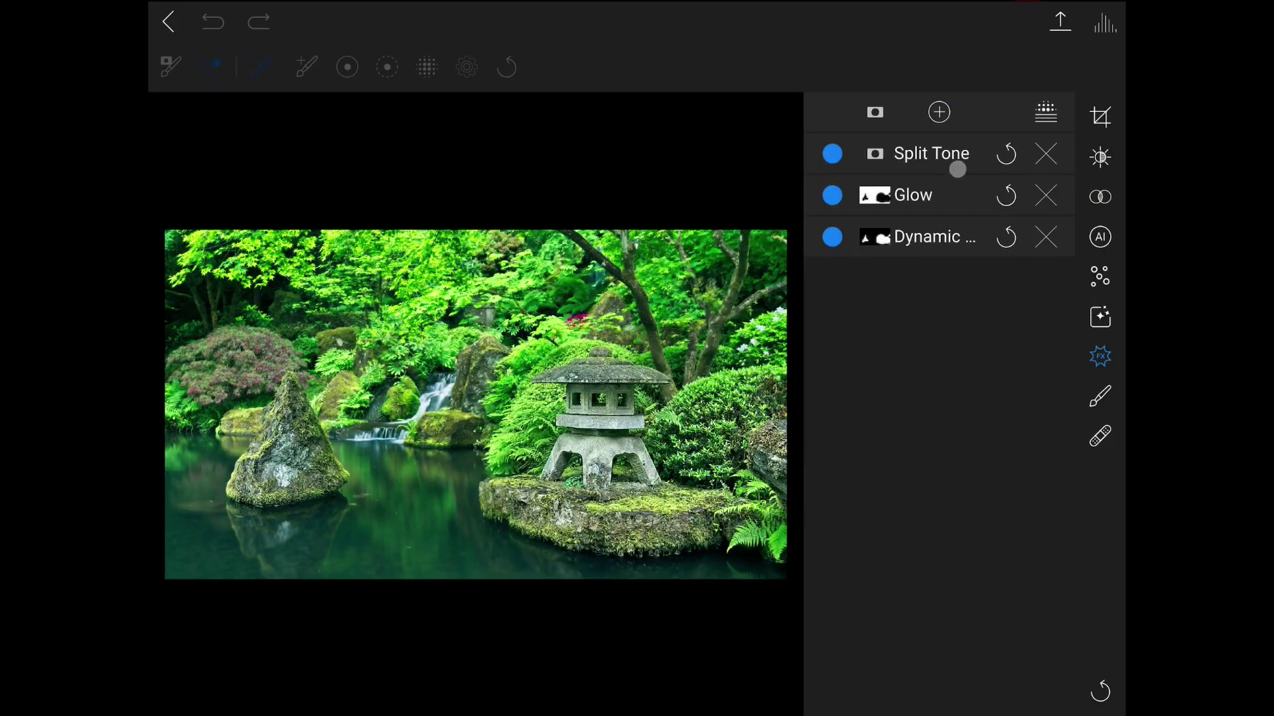
left_click(955, 159)
mouse_move(1057, 217)
left_mouse_down()
mouse_move(879, 218)
mouse_move(914, 217)
left_mouse_up()
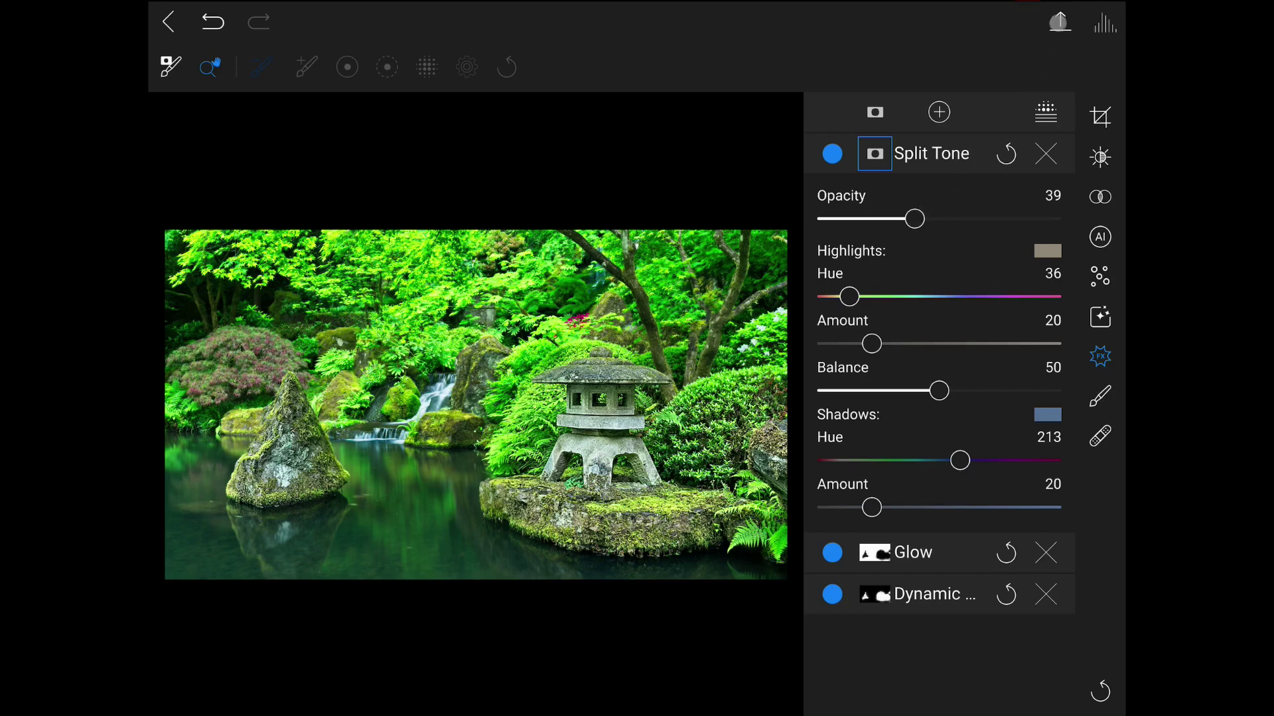
left_click(1060, 22)
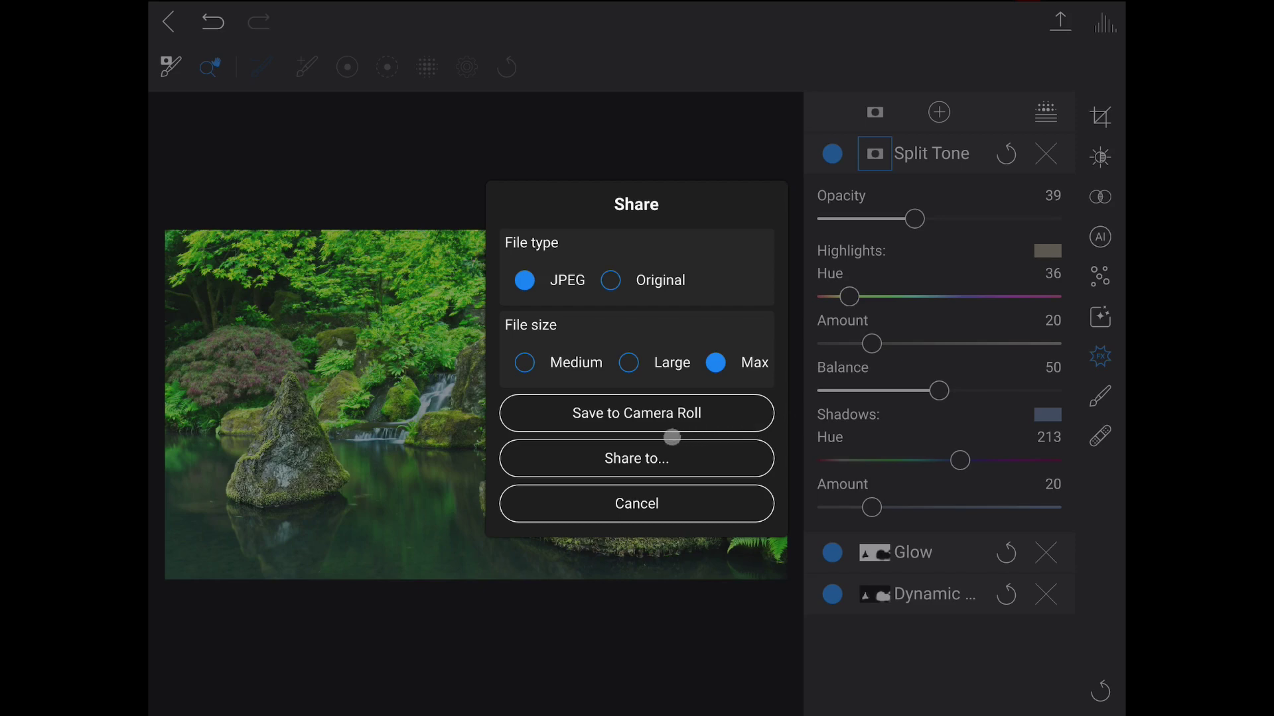
left_click(638, 461)
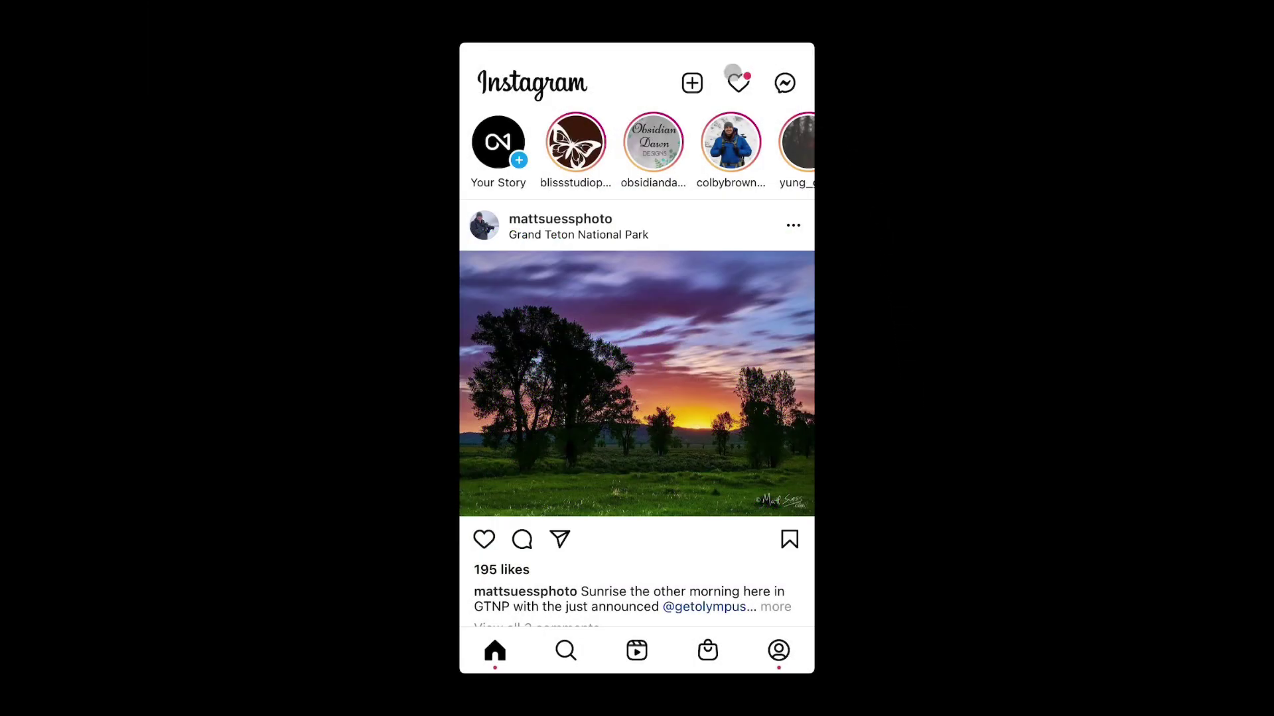
Begin a new Instagram post for the pond-lantern photo
left_click(692, 82)
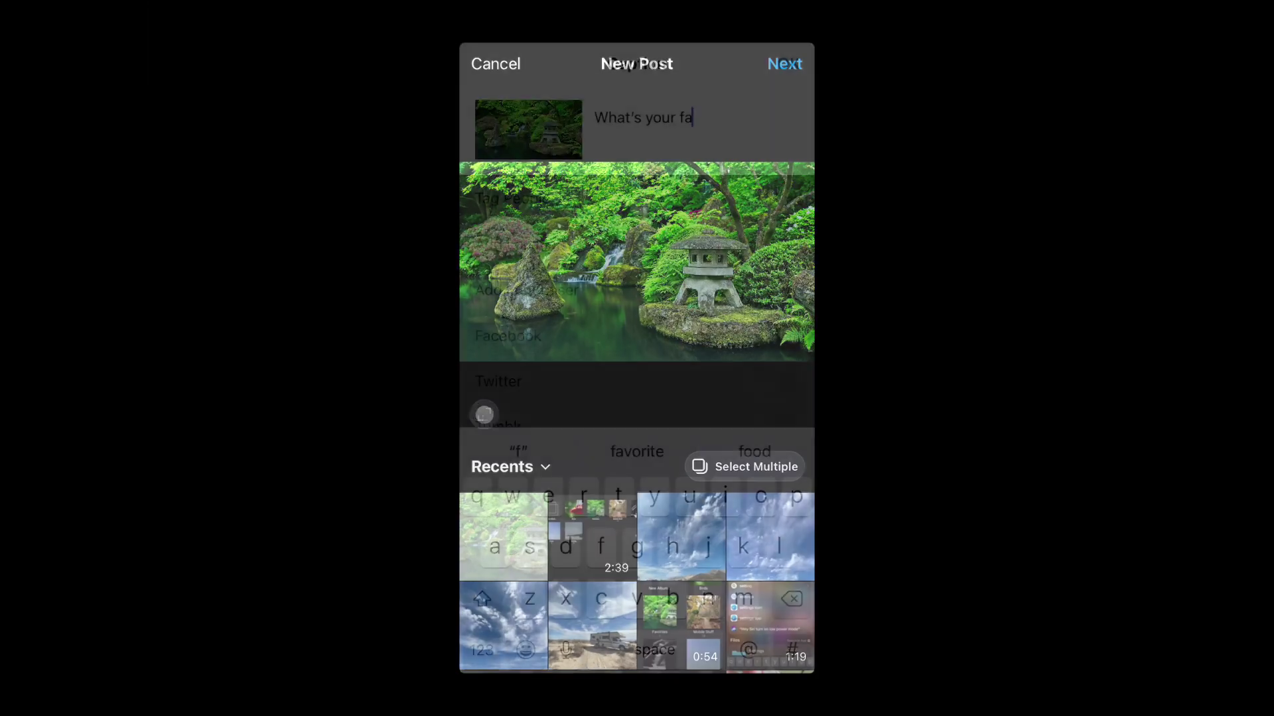
type("votit th")
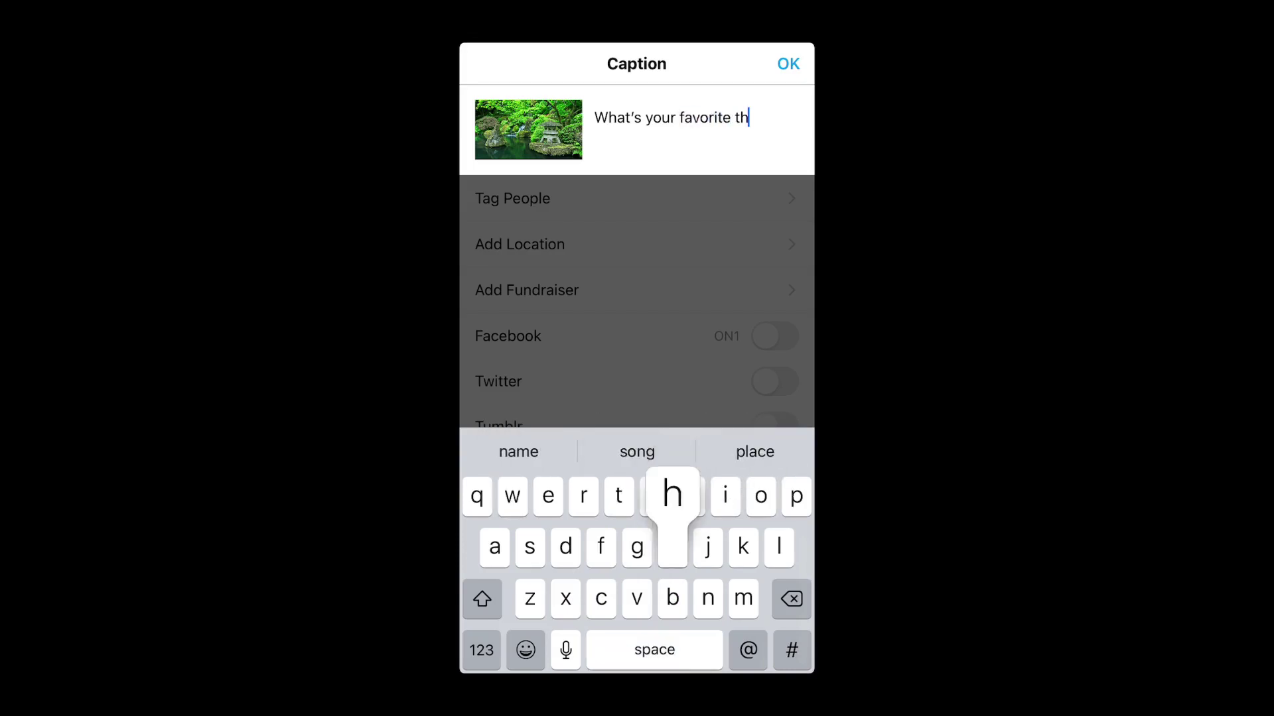